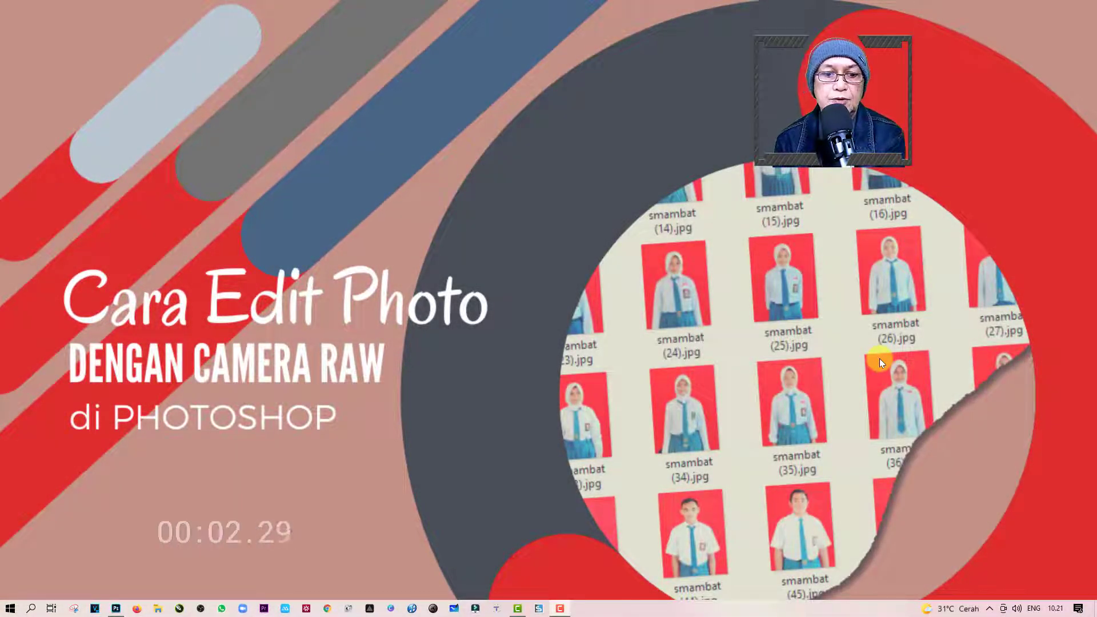
# Restore the empty Photoshop workspace over the Camera Raw title slide.
pyautogui.click(117, 610)
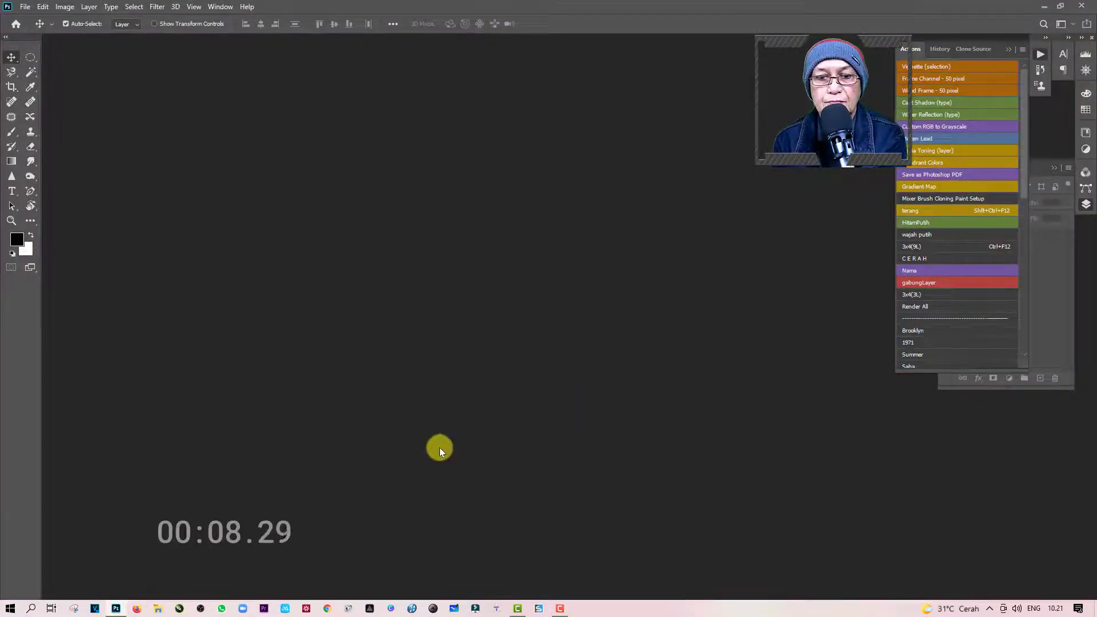
# Select smambat (1) through smambat (109) in Desktop > photo and drop them into Photoshop.
pyautogui.click(159, 610)
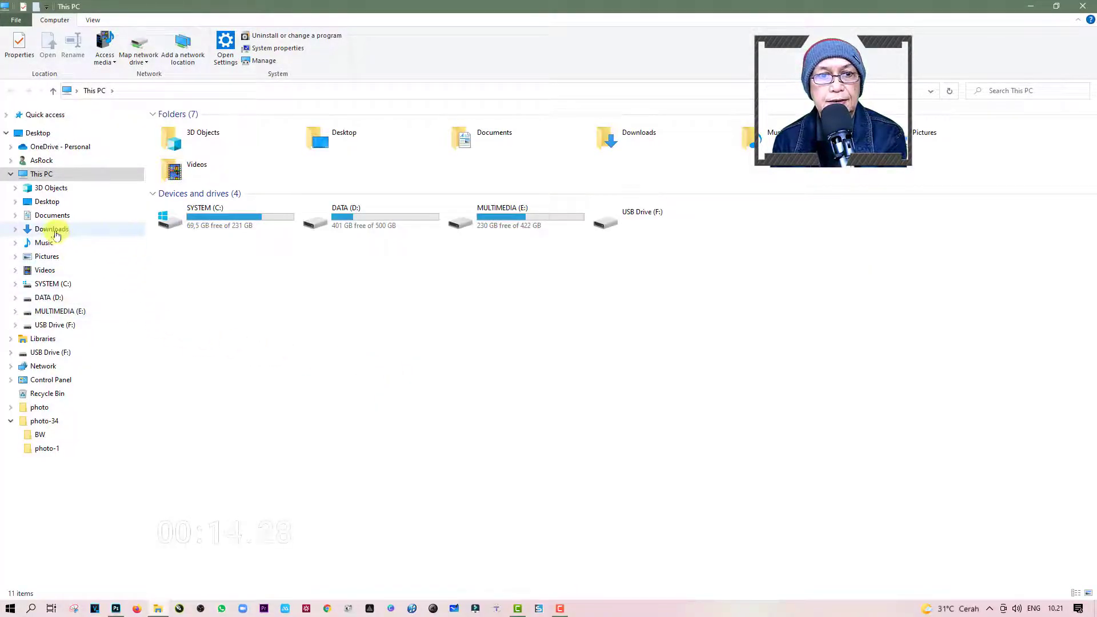
pyautogui.click(47, 200)
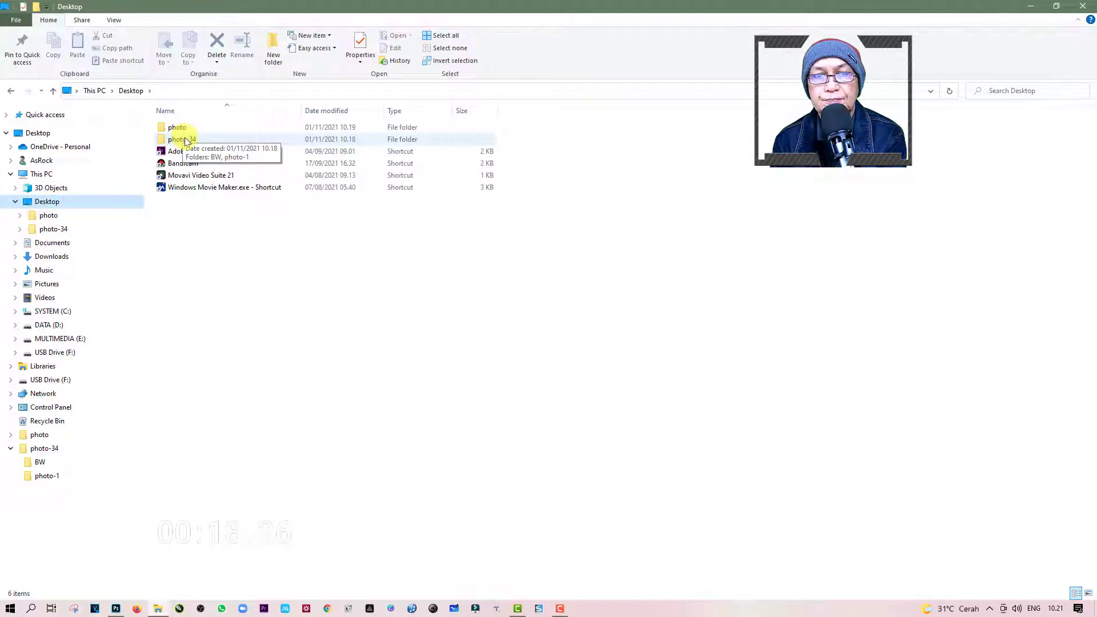
pyautogui.doubleClick(178, 128)
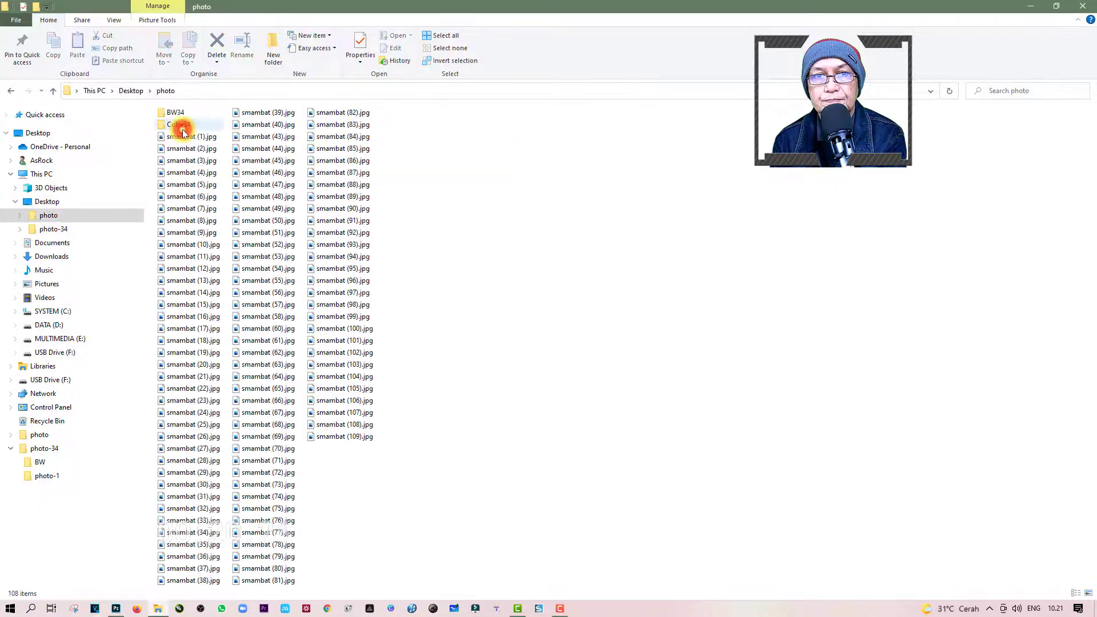
pyautogui.click(183, 138)
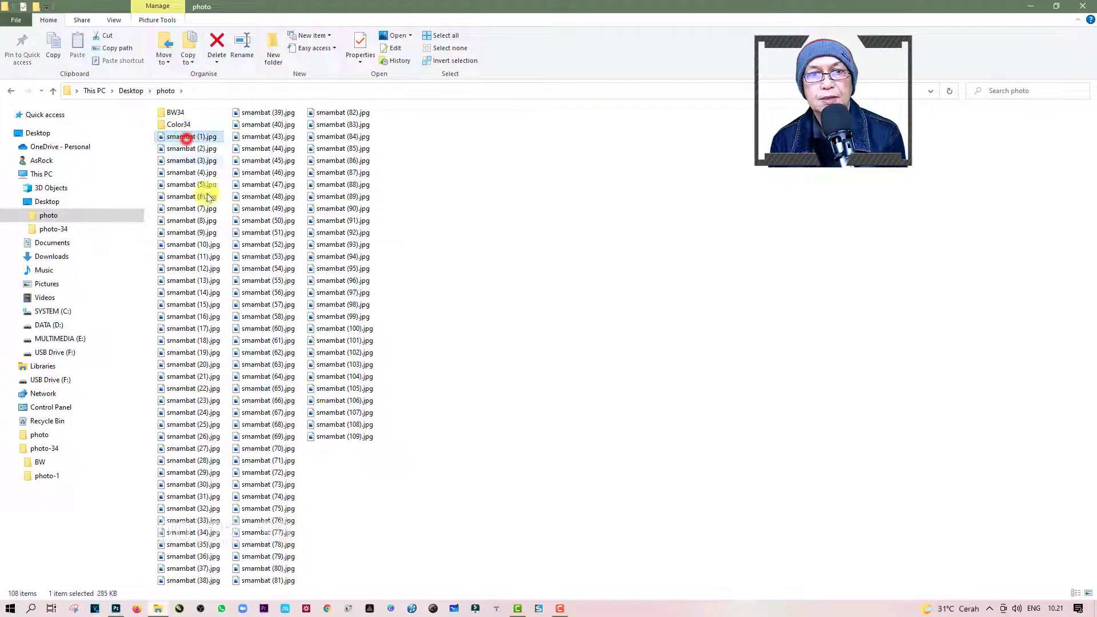
pyautogui.keyDown('shift'); pyautogui.click(348, 438); pyautogui.keyUp('shift')
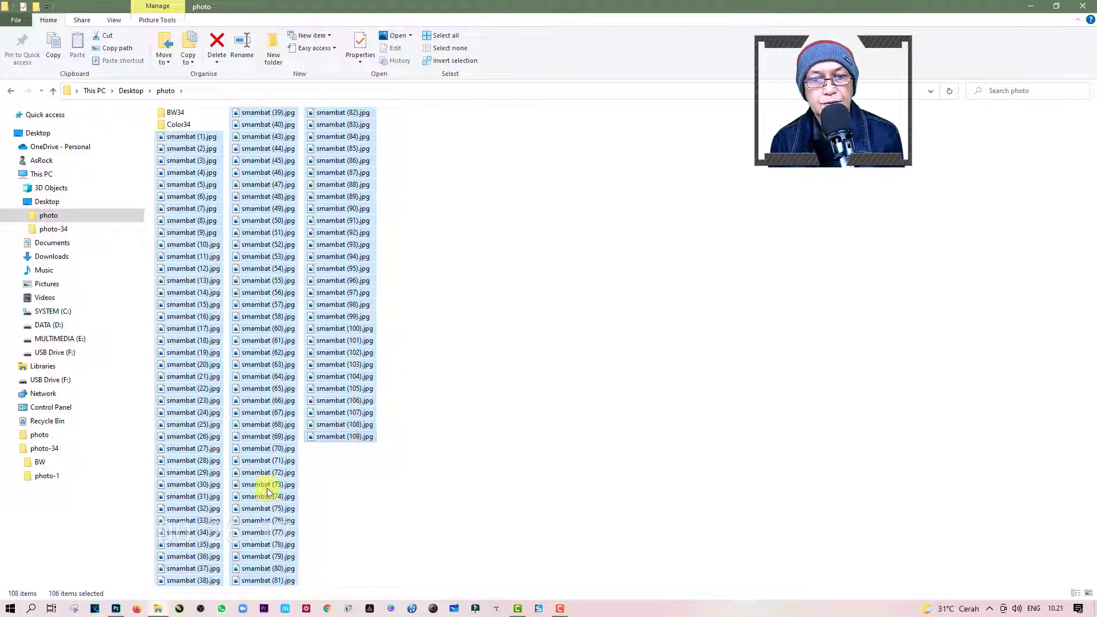
pyautogui.moveTo(262, 491); pyautogui.dragTo(120, 612)
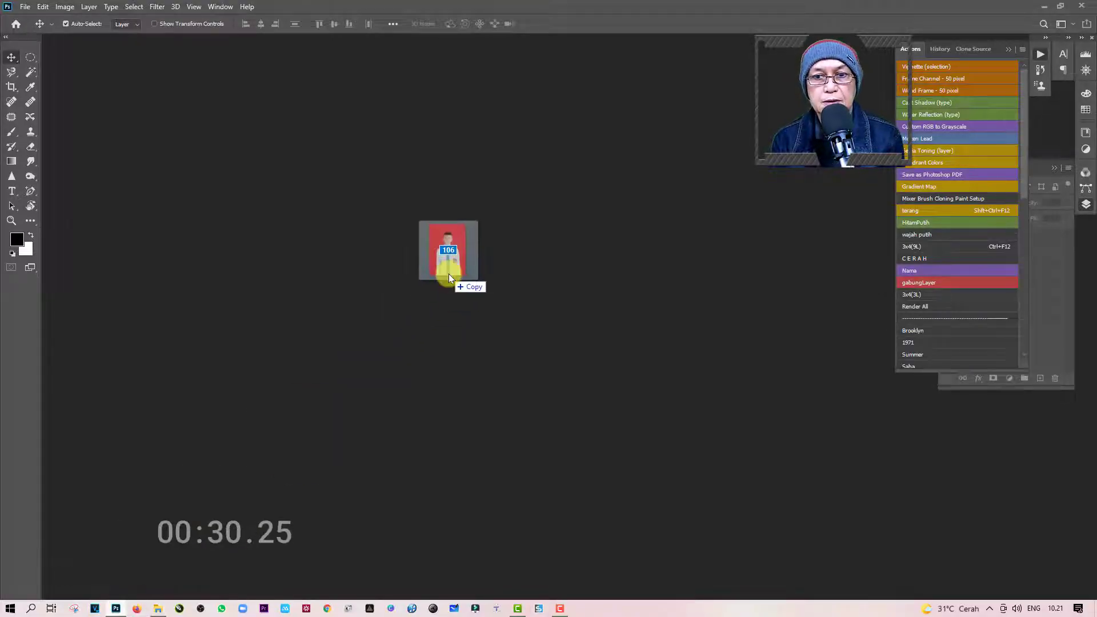
pyautogui.moveTo(120, 613); pyautogui.dragTo(449, 275)
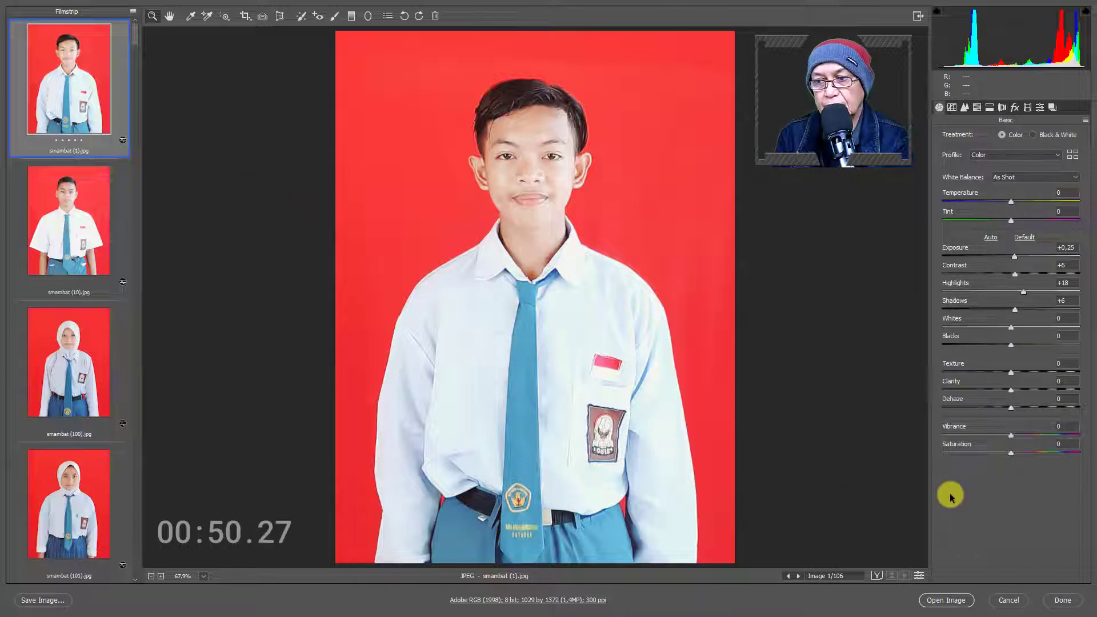
# Close the Camera Raw dialog with Done, returning to the empty Photoshop workspace.
pyautogui.click(1045, 610)
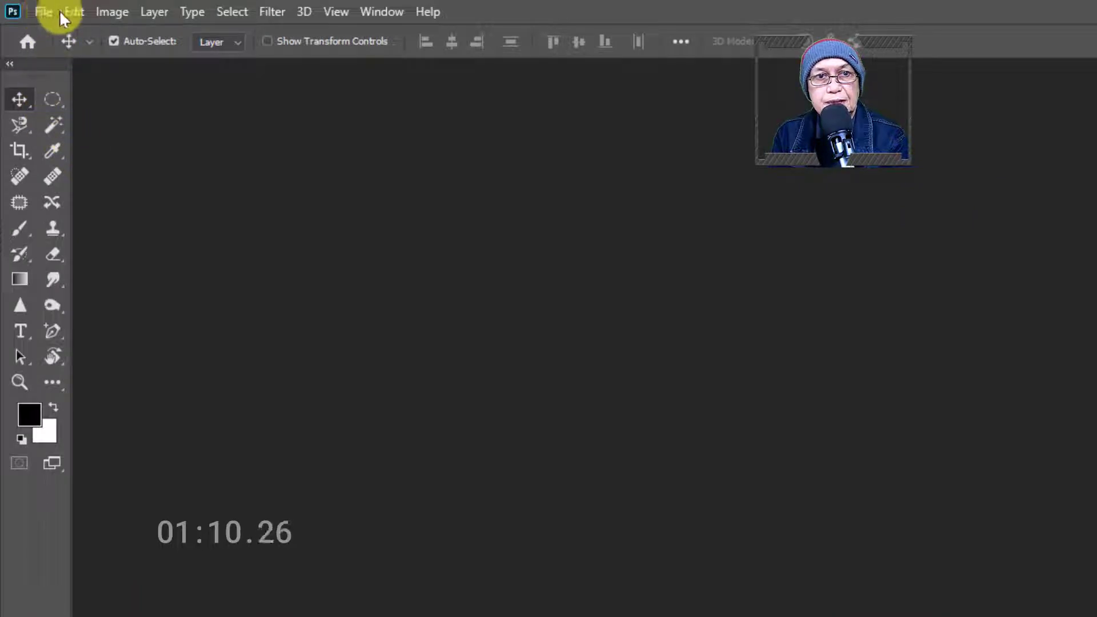
# Set Camera Raw File Handling to automatically open all supported JPEGs.
pyautogui.click(67, 11)
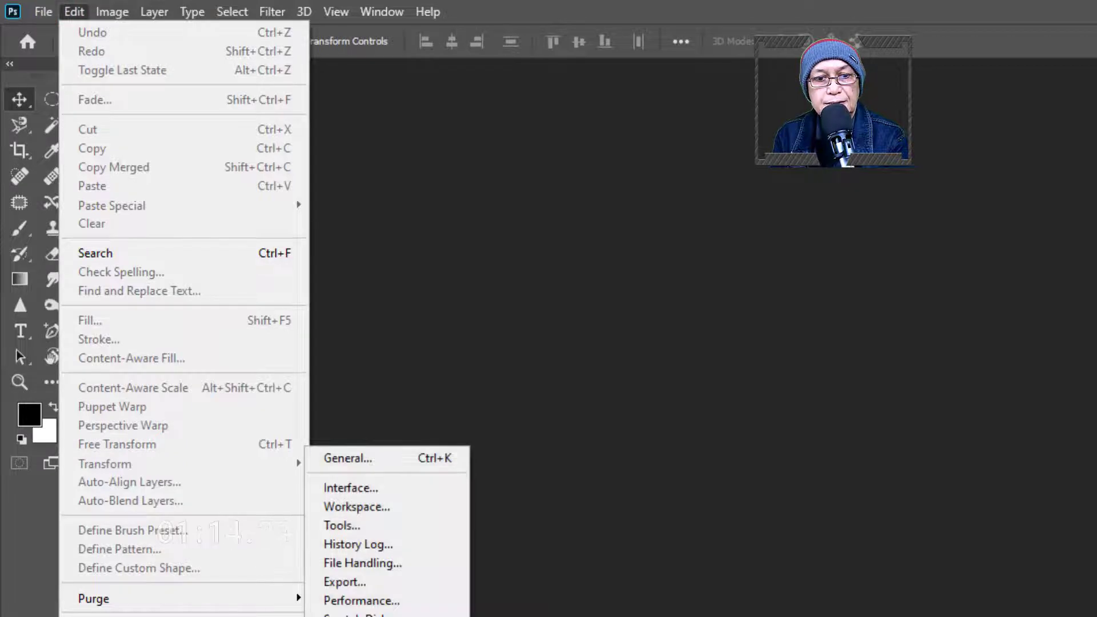
pyautogui.click(339, 478)
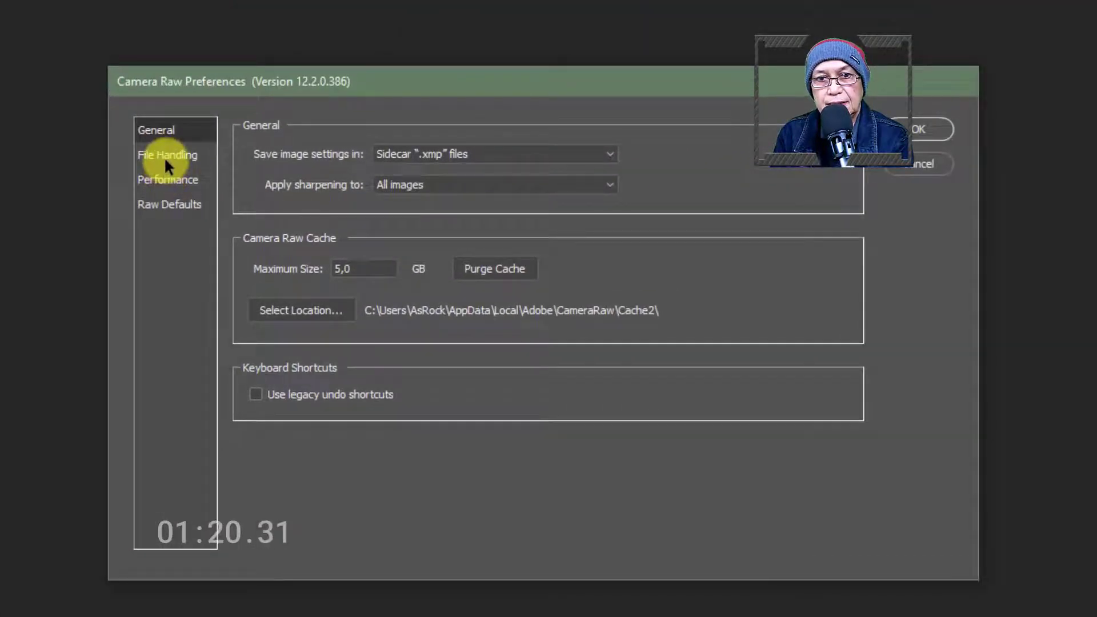
pyautogui.click(166, 164)
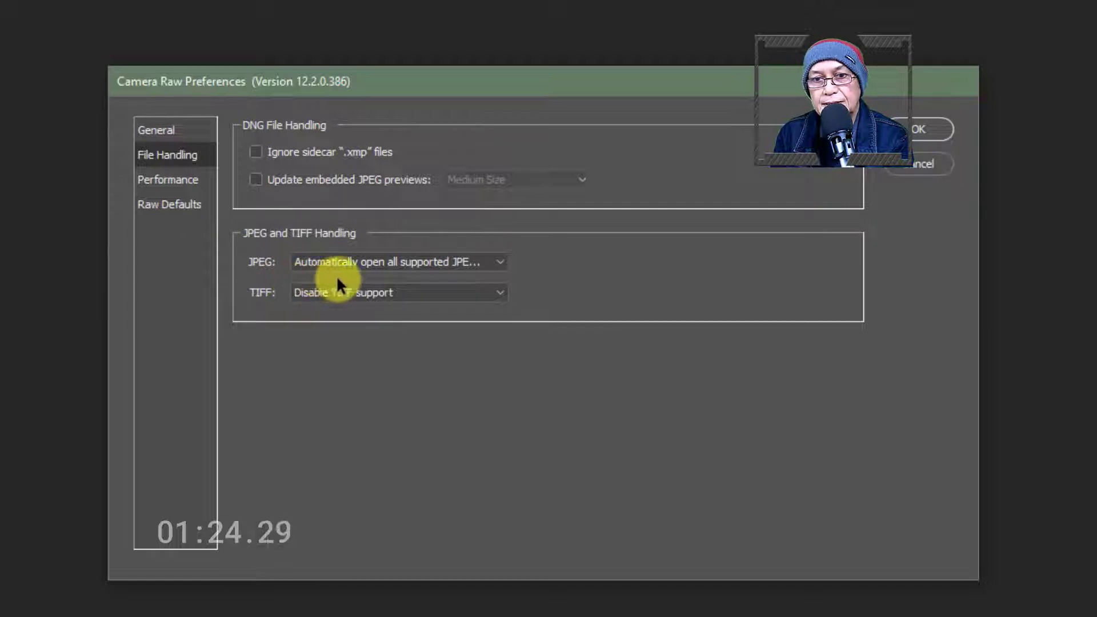
pyautogui.click(482, 264)
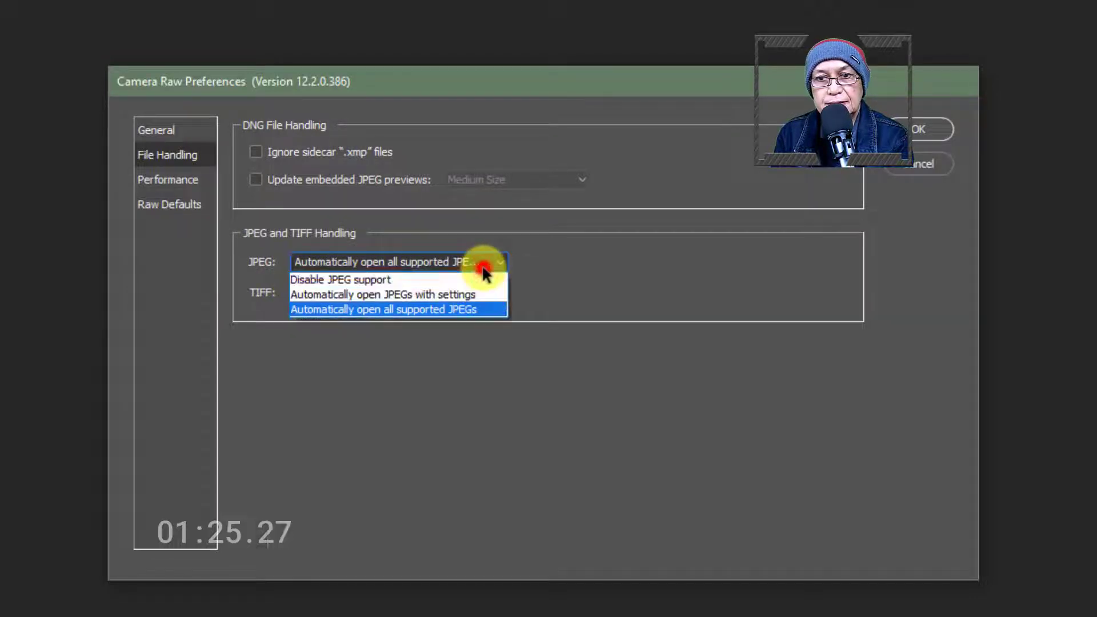
pyautogui.click(443, 313)
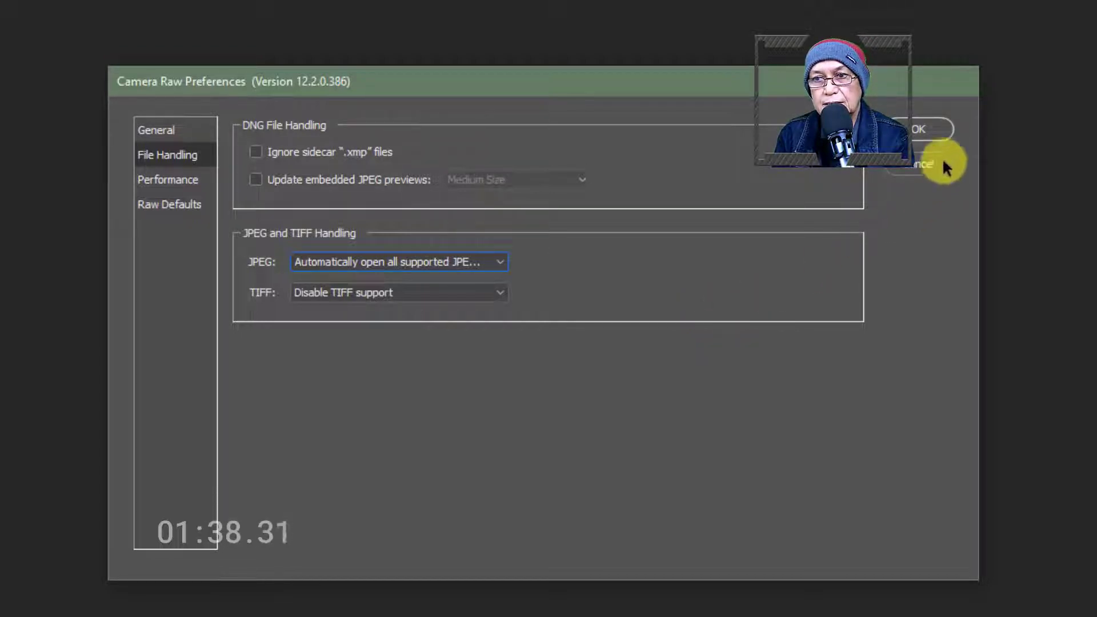
pyautogui.click(916, 130)
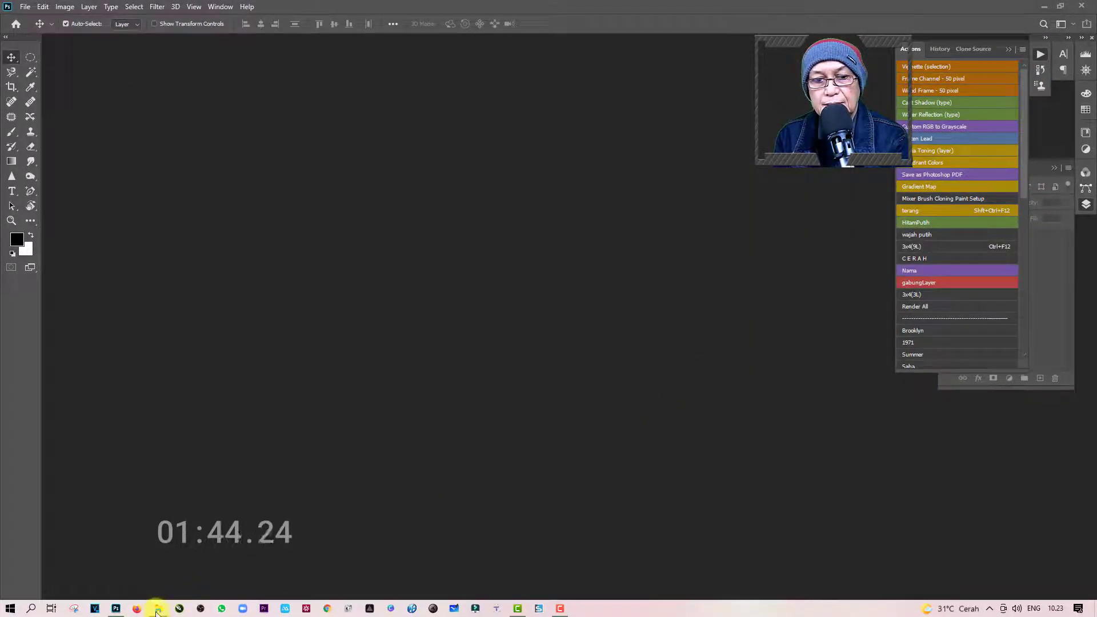
# Reopen the 106 portraits in Camera Raw and Select All in the Filmstrip.
pyautogui.click(158, 608)
pyautogui.moveTo(276, 572)
pyautogui.mouseDown()
pyautogui.moveTo(118, 614)
pyautogui.moveTo(420, 199)
pyautogui.mouseUp()
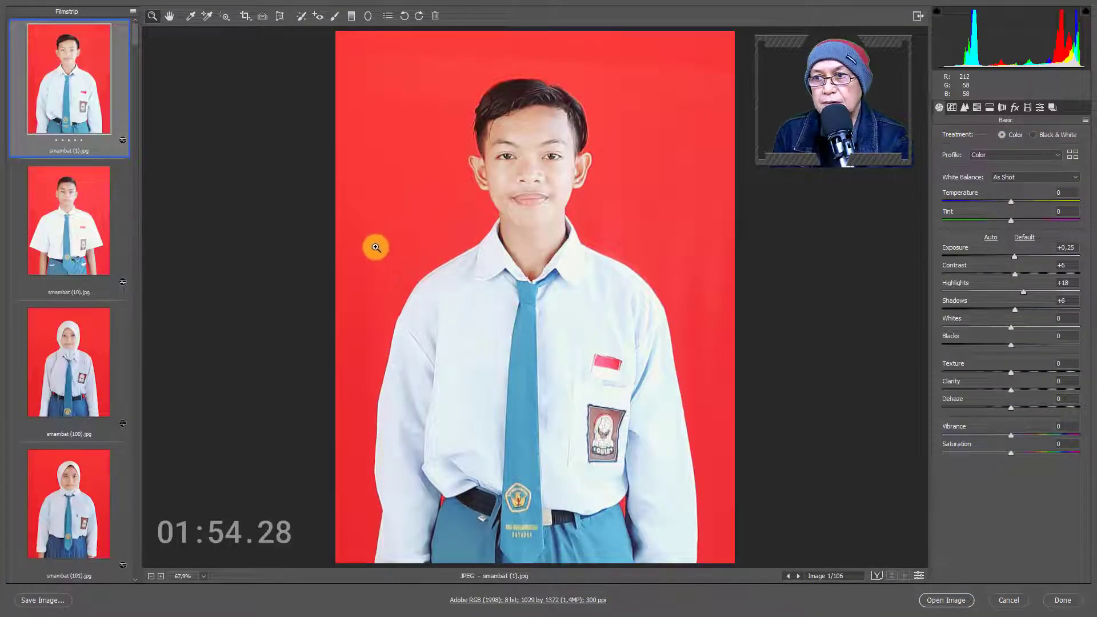
pyautogui.hotkey('ctrl', 'a')
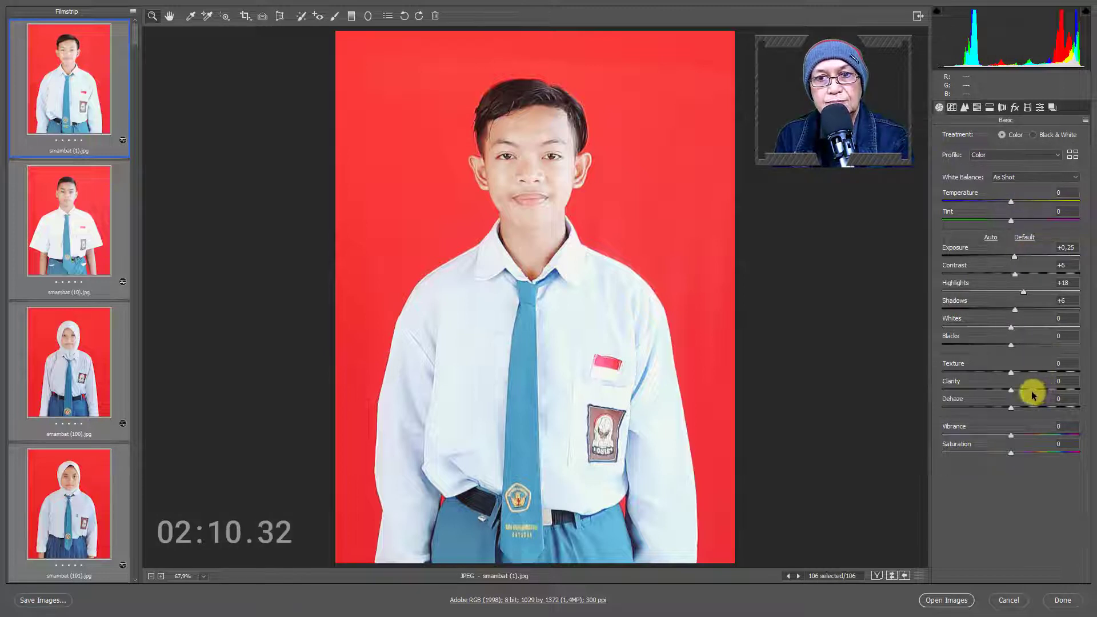
pyautogui.click(78, 69)
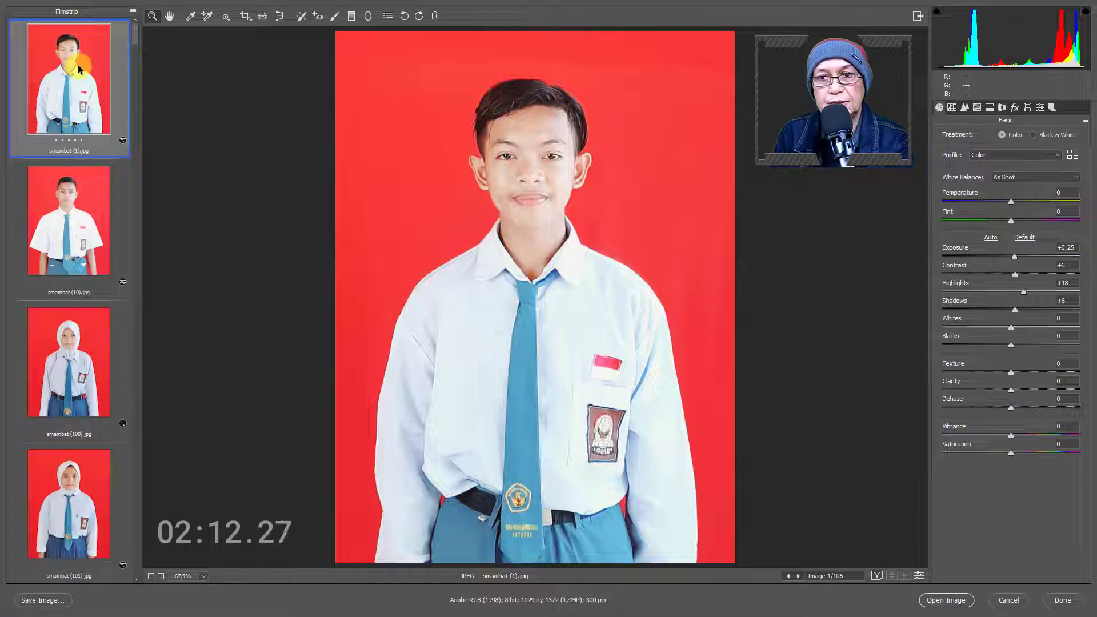
pyautogui.rightClick(79, 69)
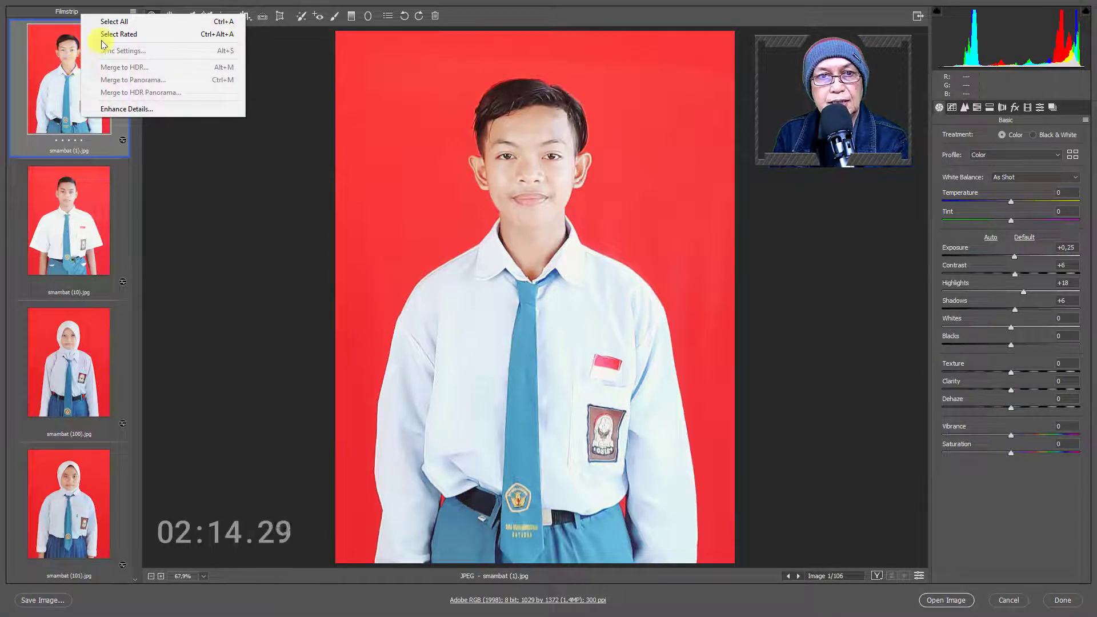
pyautogui.click(115, 23)
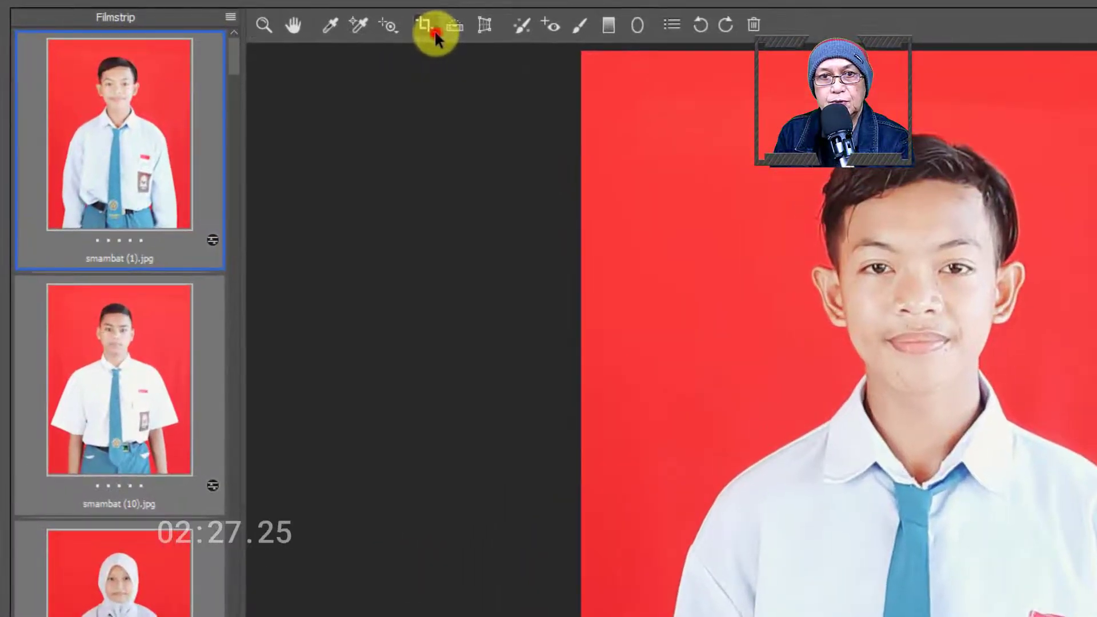
# Set the Camera Raw crop aspect ratio to 3 to 4.
pyautogui.click(251, 21)
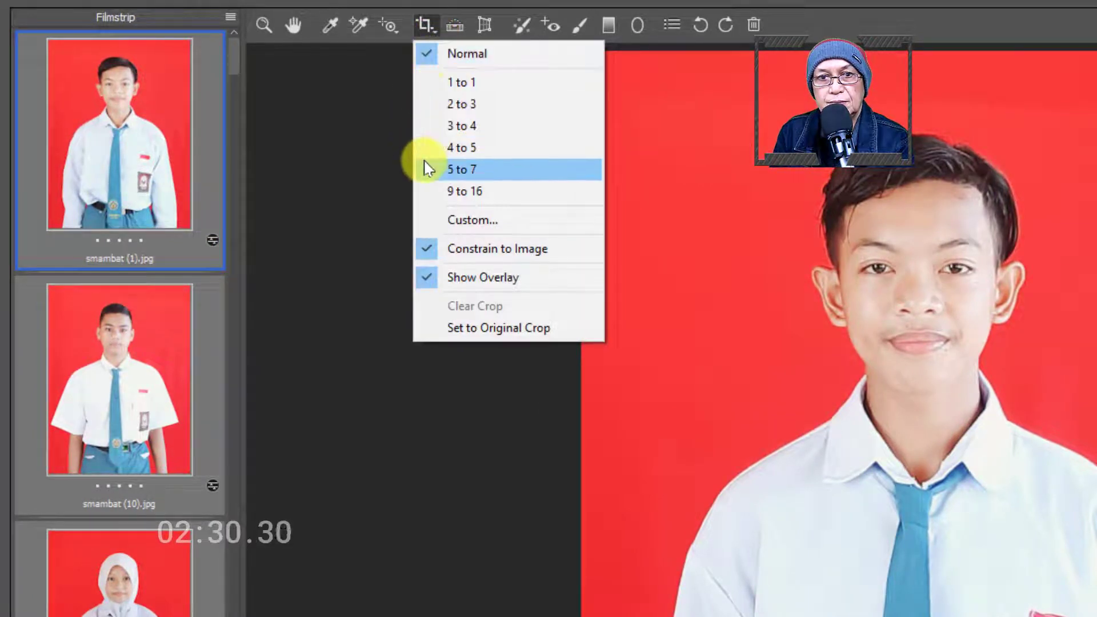
pyautogui.click(426, 128)
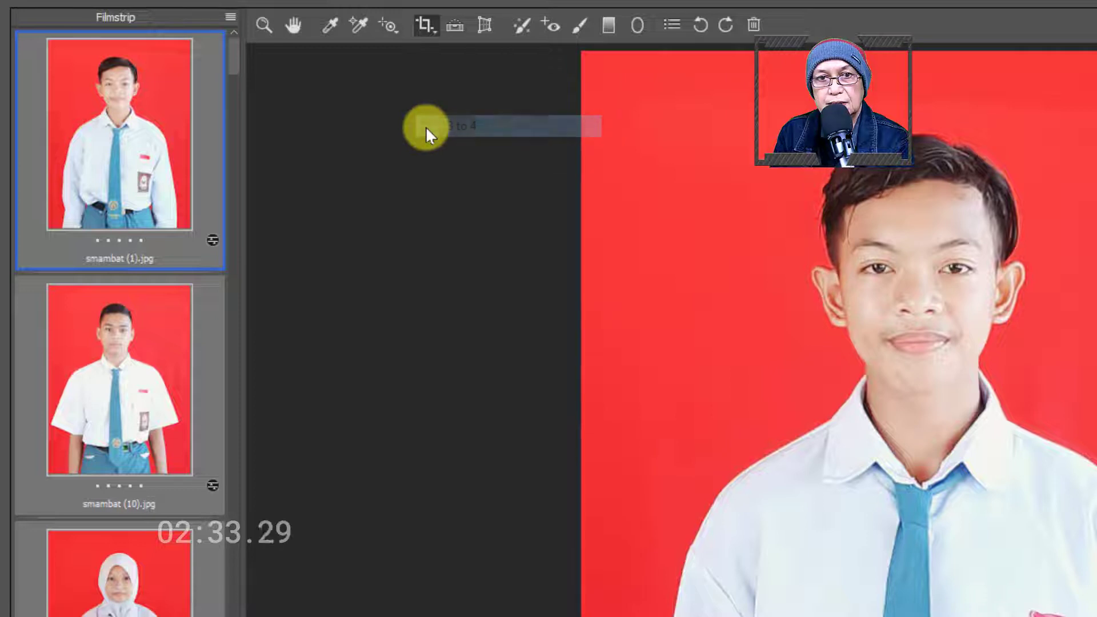
pyautogui.click(433, 37)
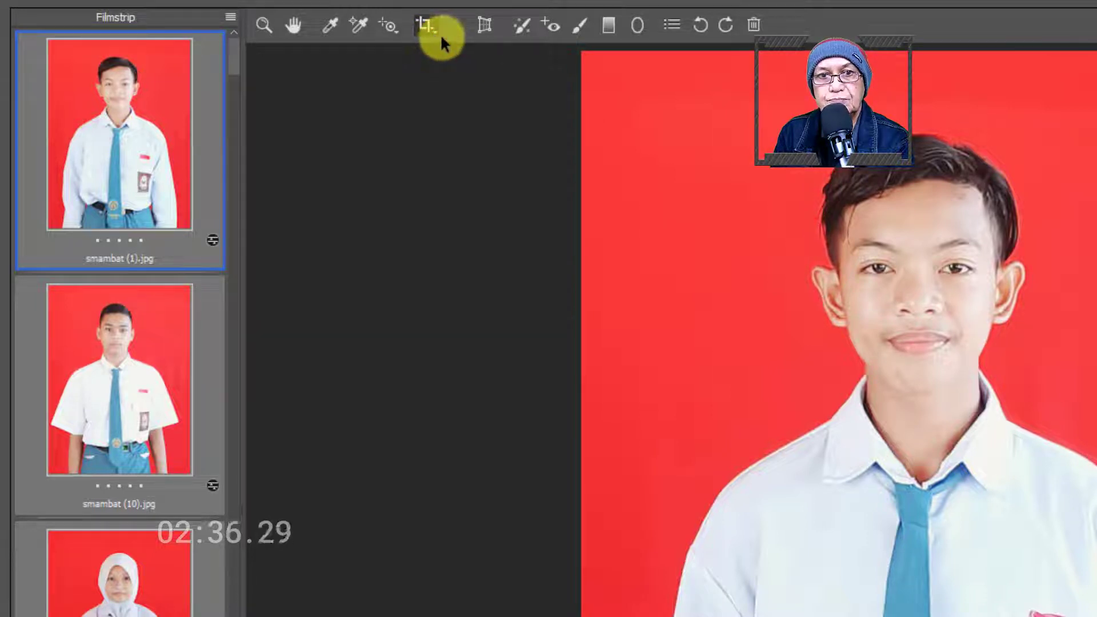
pyautogui.click(434, 28)
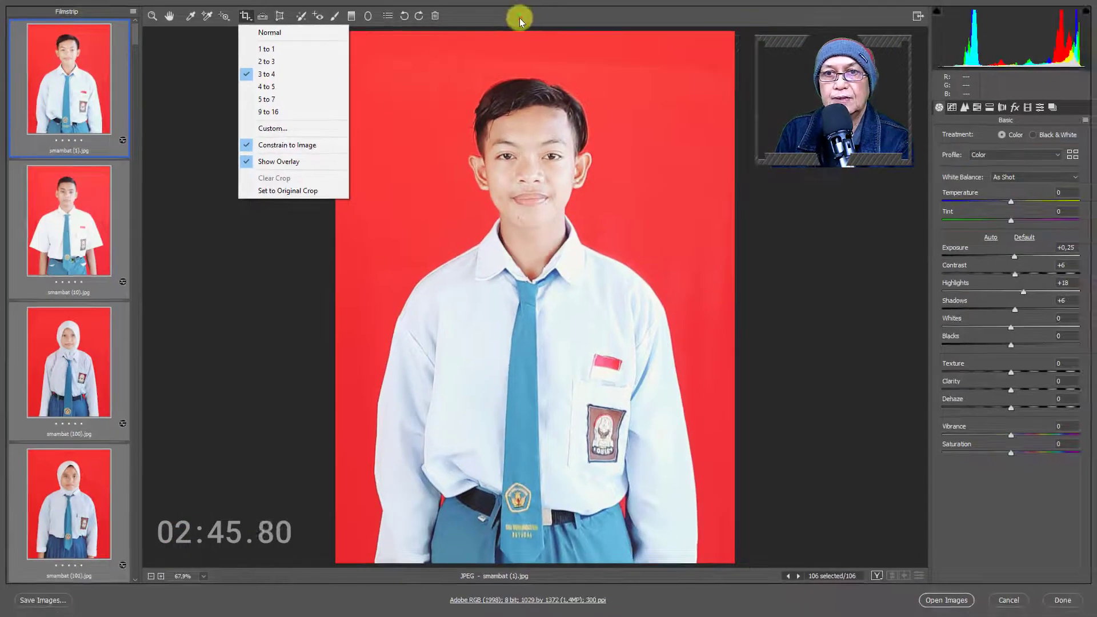
pyautogui.click(519, 18)
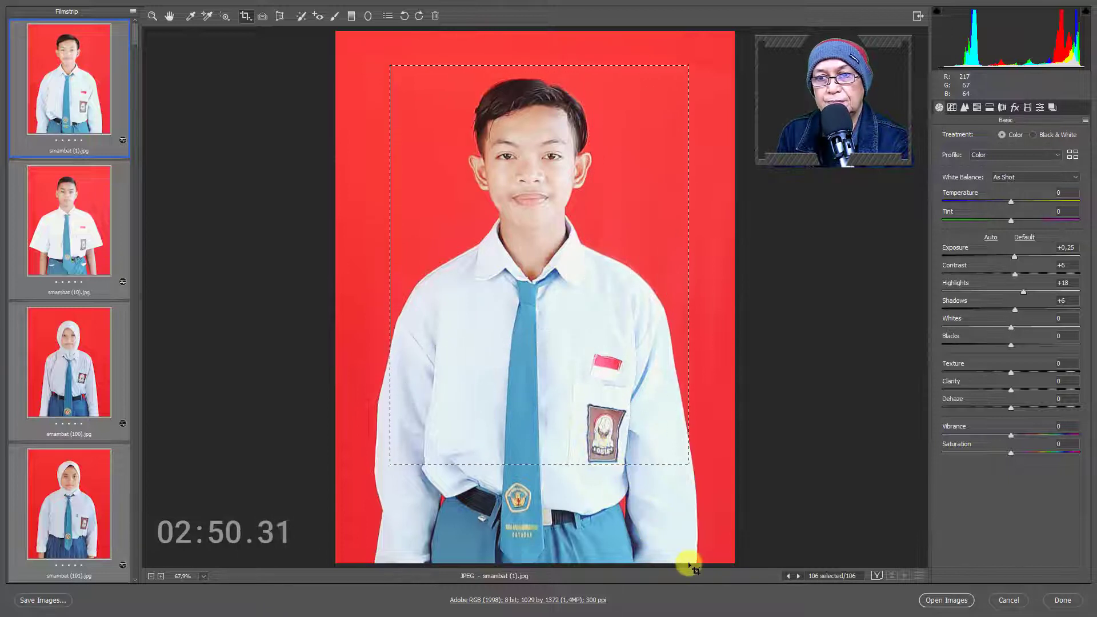
# Draw and centre a 3:4 crop over smambat (1)'s head and shoulders, then scroll the Filmstrip.
pyautogui.moveTo(526, 346)
pyautogui.mouseDown()
pyautogui.moveTo(693, 567)
pyautogui.moveTo(675, 555)
pyautogui.mouseUp()
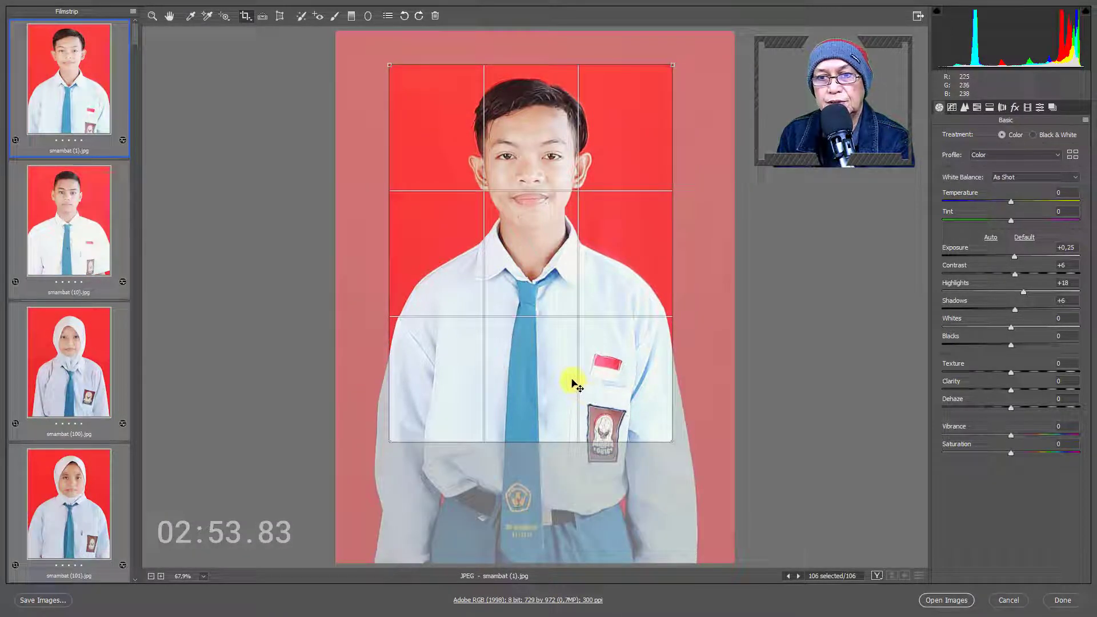
pyautogui.moveTo(573, 384); pyautogui.dragTo(577, 380)
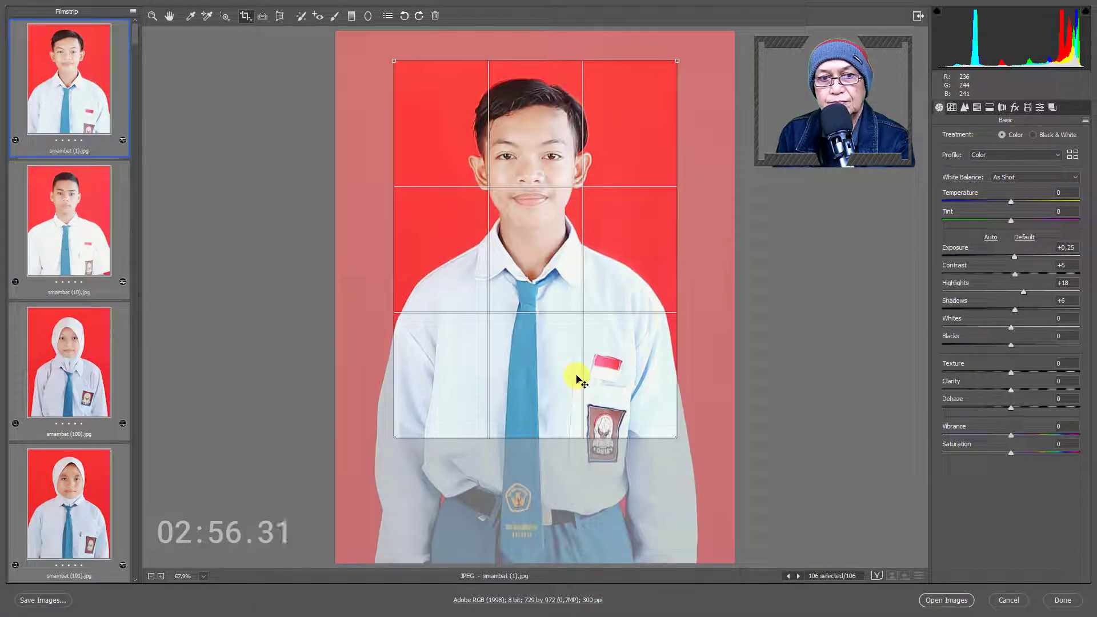
pyautogui.moveTo(576, 377); pyautogui.dragTo(573, 371)
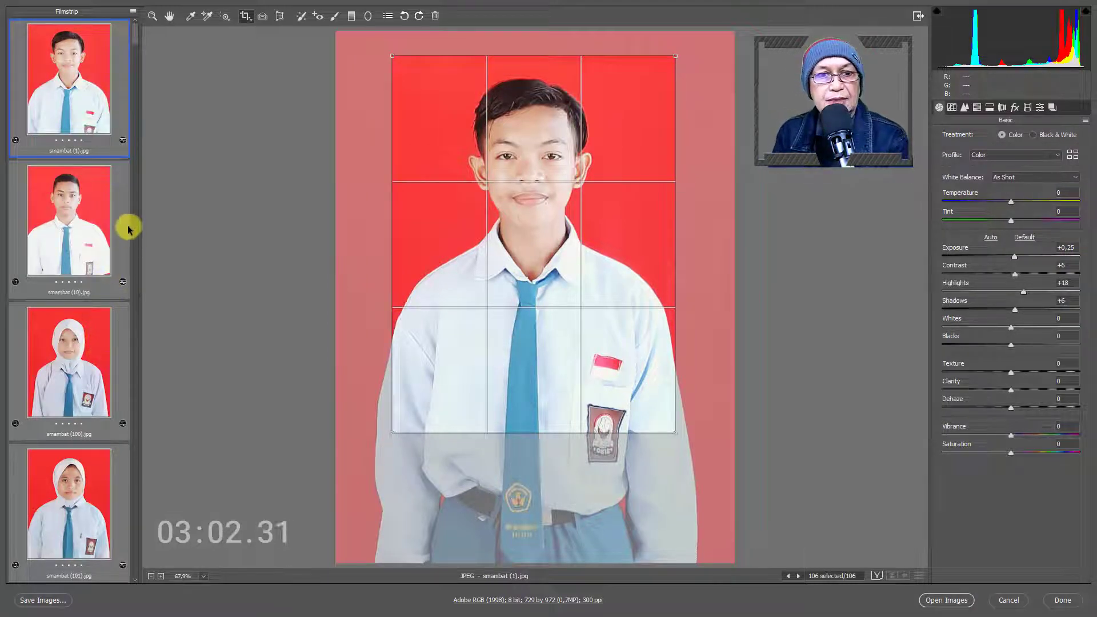
pyautogui.scroll(-1, 134, 34)
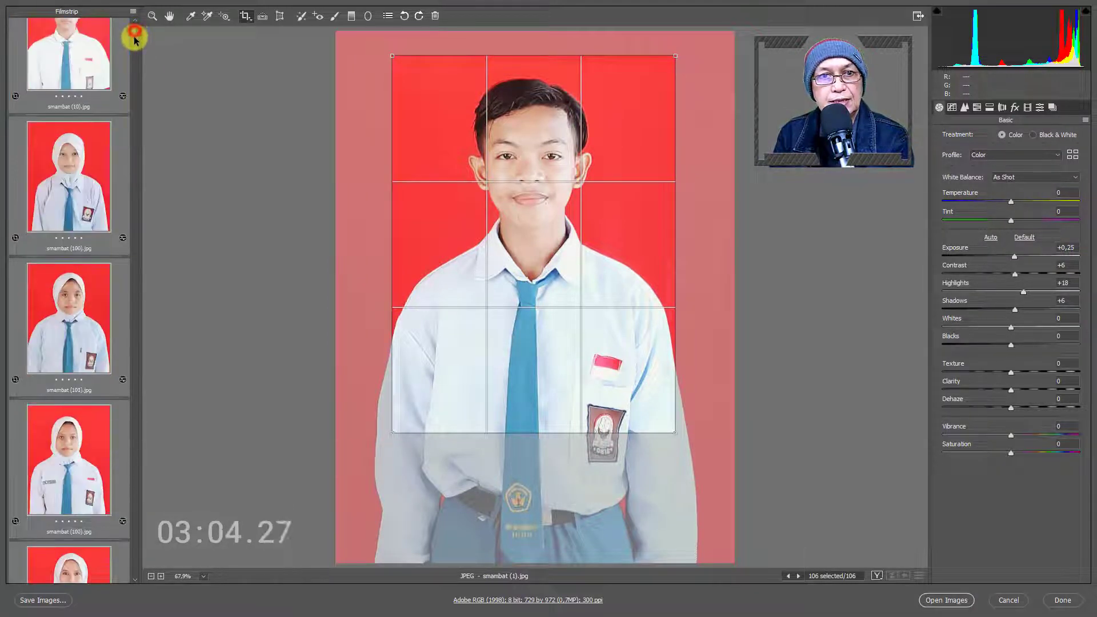
pyautogui.scroll(1, 134, 34)
pyautogui.scroll(-1, 134, 36)
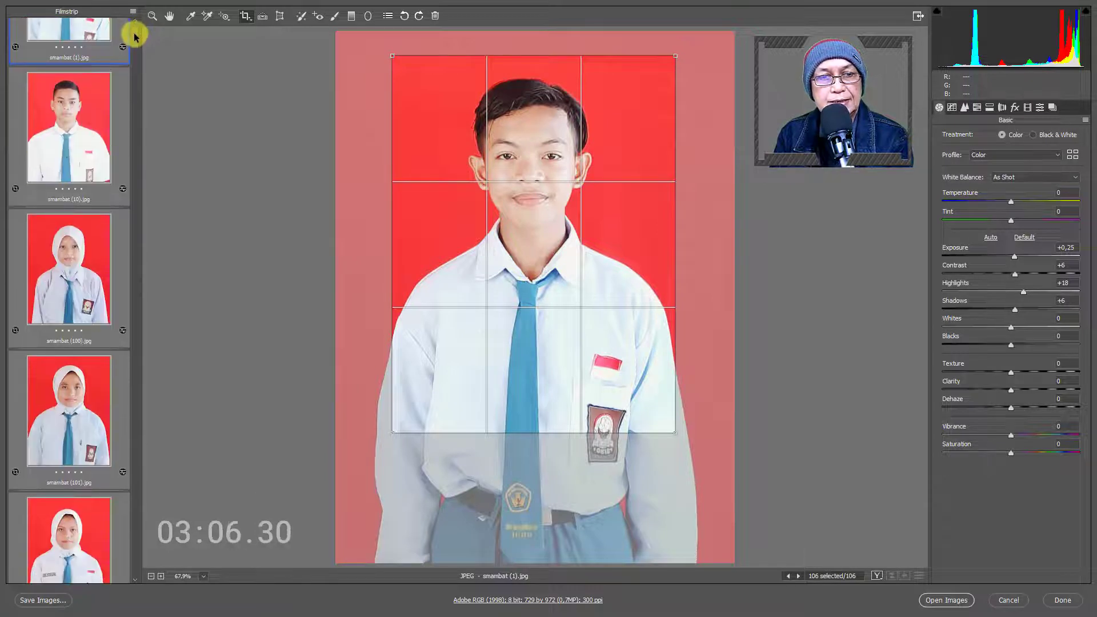
pyautogui.scroll(1, 135, 34)
pyautogui.scroll(-3, 134, 33)
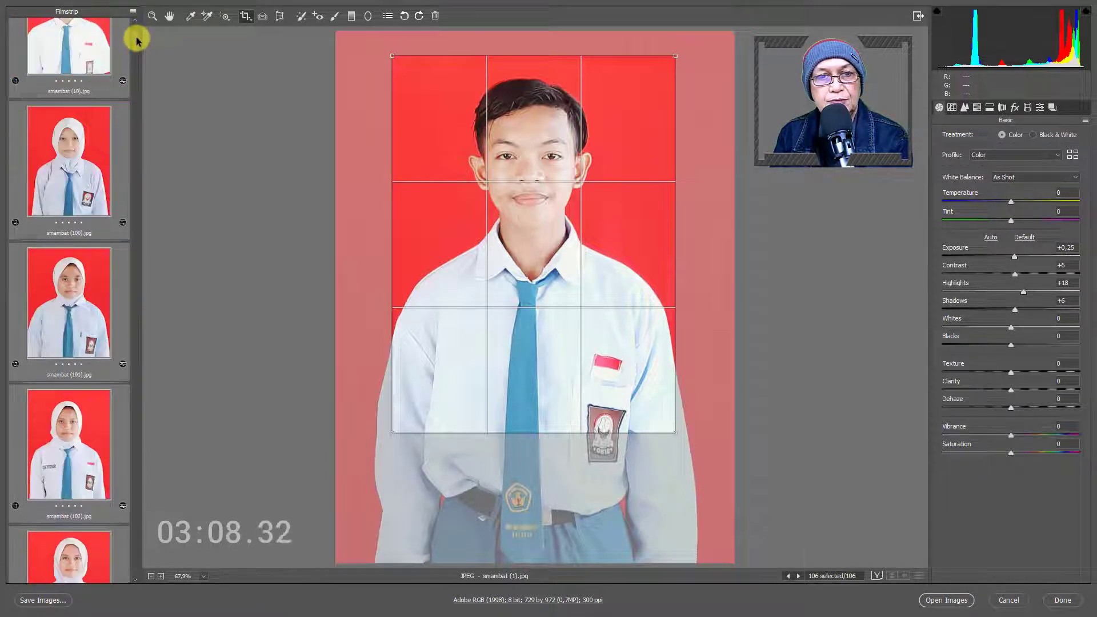
pyautogui.scroll(1, 137, 39)
pyautogui.scroll(1, 137, 38)
pyautogui.scroll(1, 137, 37)
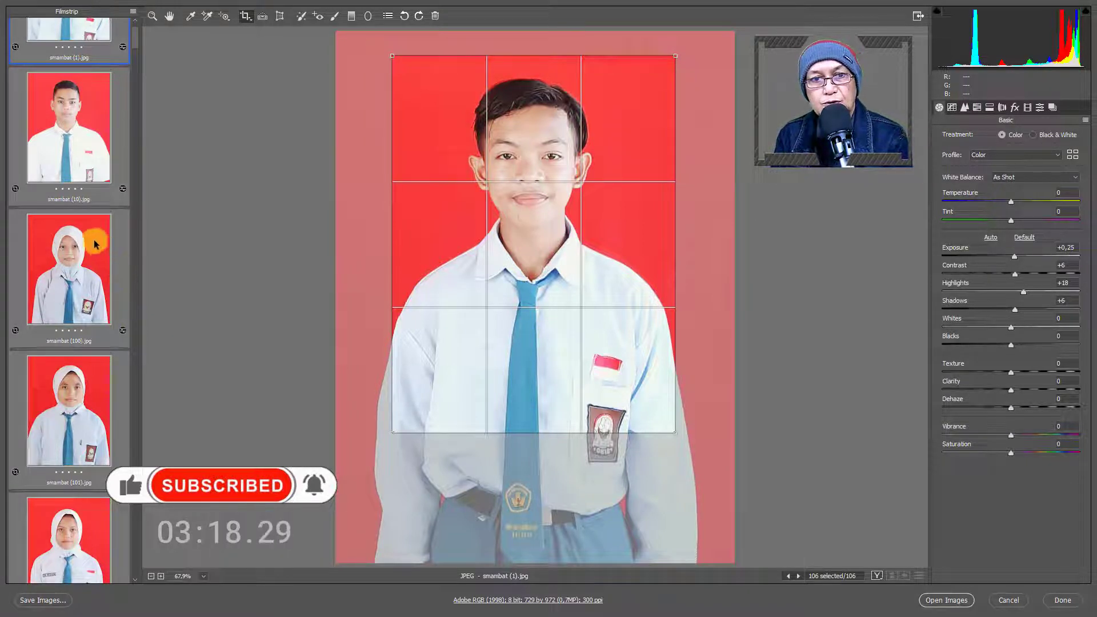
# Reposition and tighten the 3:4 crops on smambat (10) and smambat (100).
pyautogui.click(82, 152)
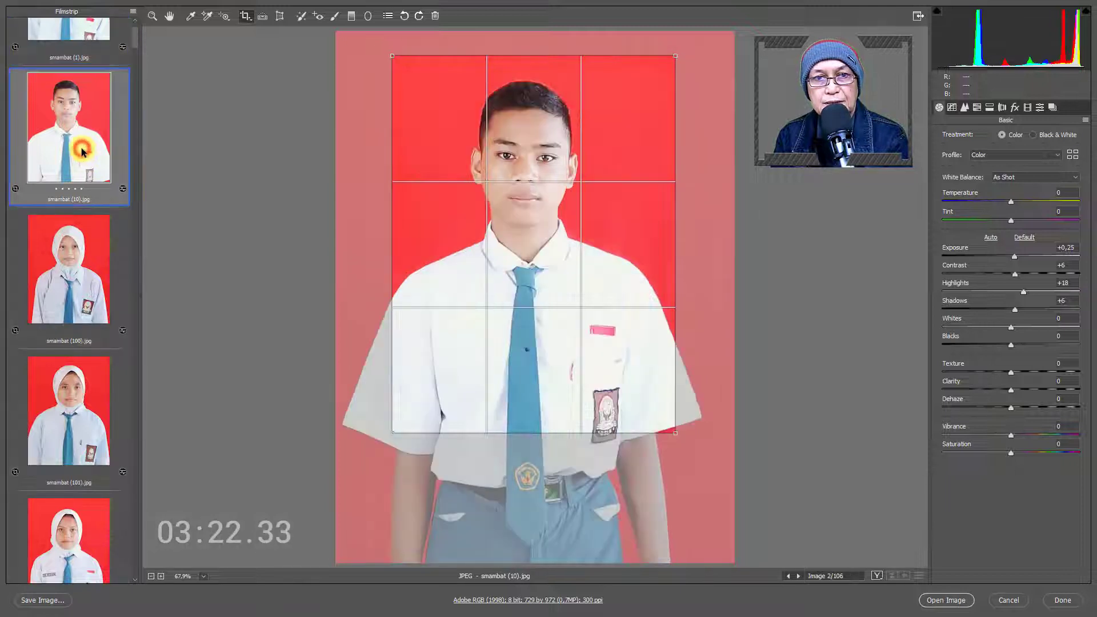
pyautogui.moveTo(465, 333); pyautogui.dragTo(522, 319)
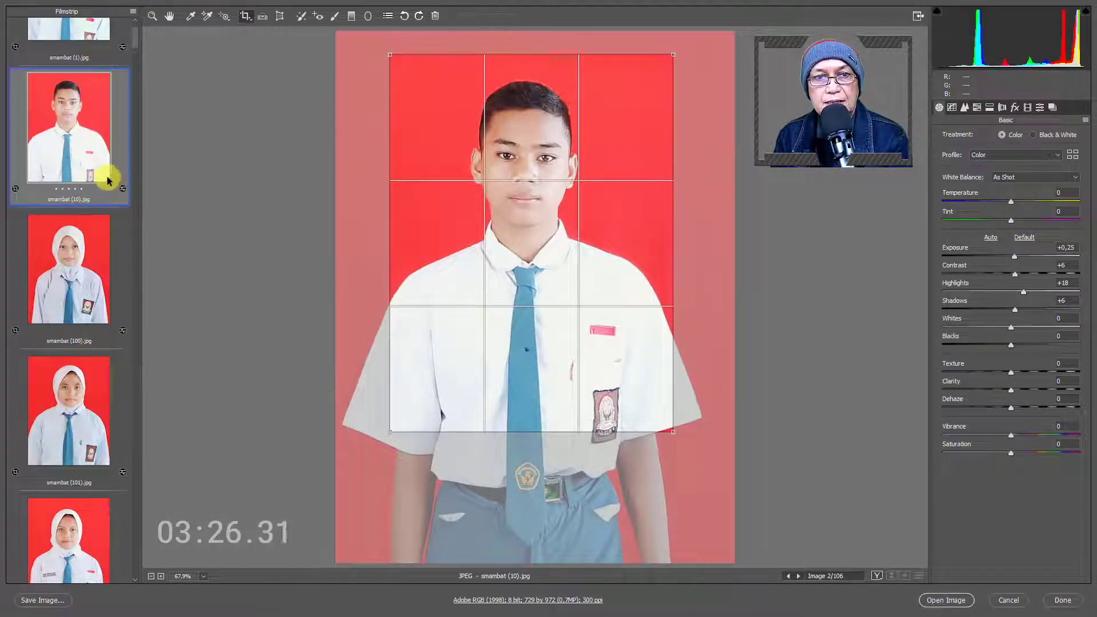
pyautogui.moveTo(559, 262); pyautogui.dragTo(555, 266)
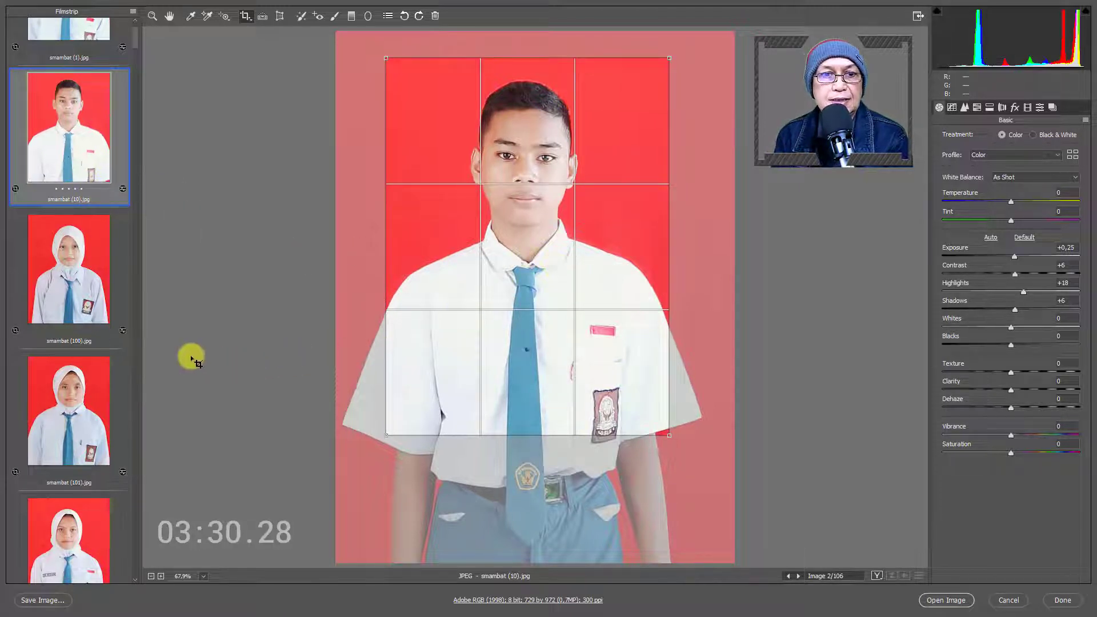
pyautogui.moveTo(483, 319); pyautogui.dragTo(479, 315)
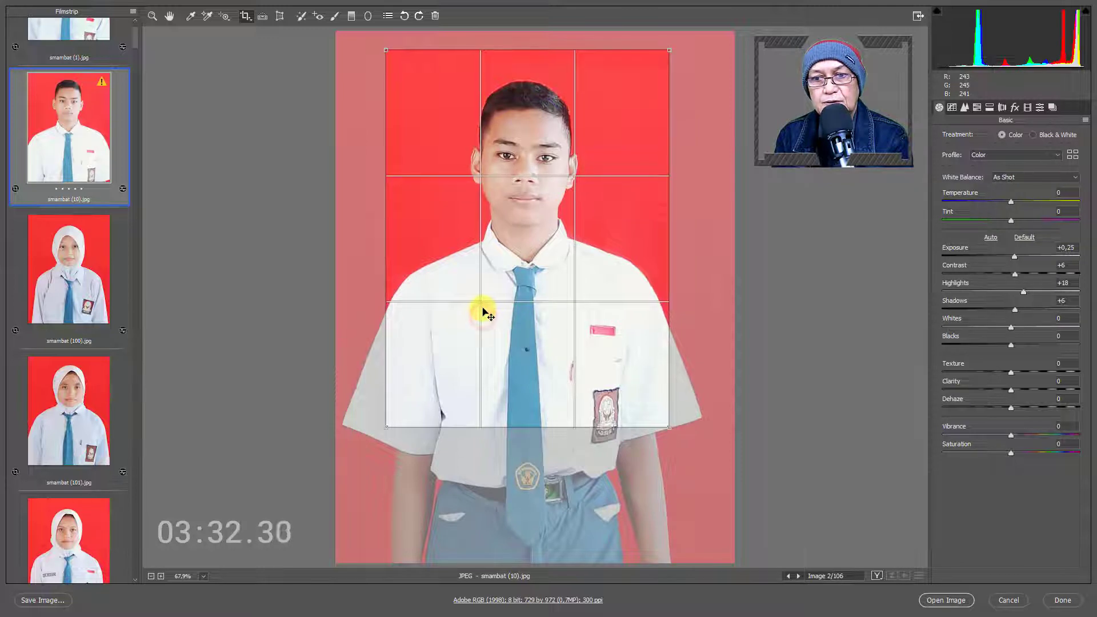
pyautogui.click(108, 313)
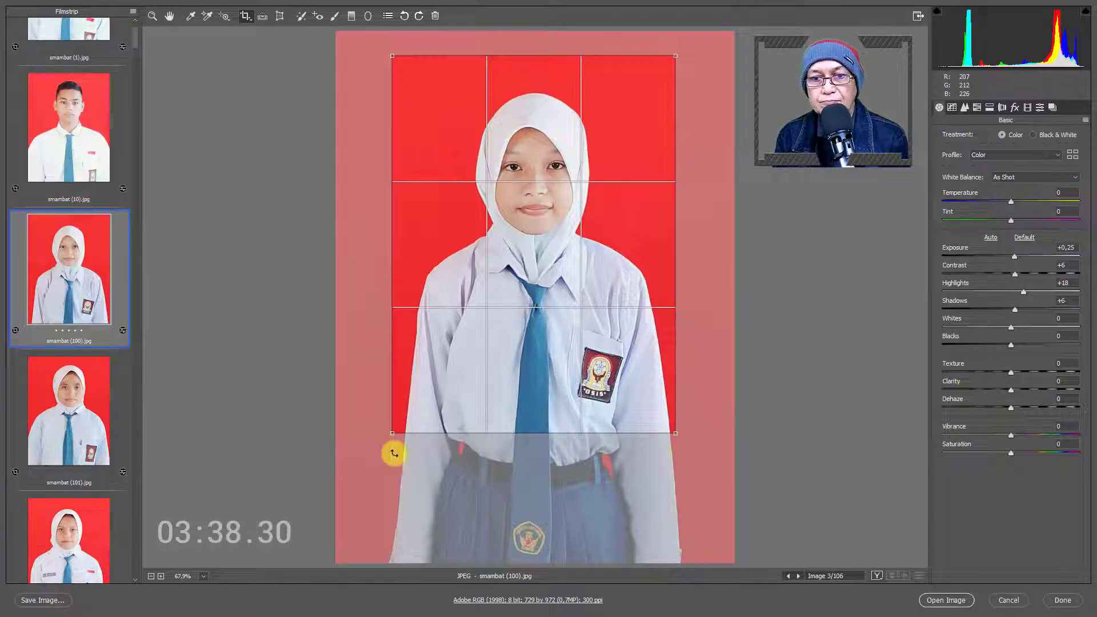
pyautogui.moveTo(394, 434); pyautogui.dragTo(382, 442)
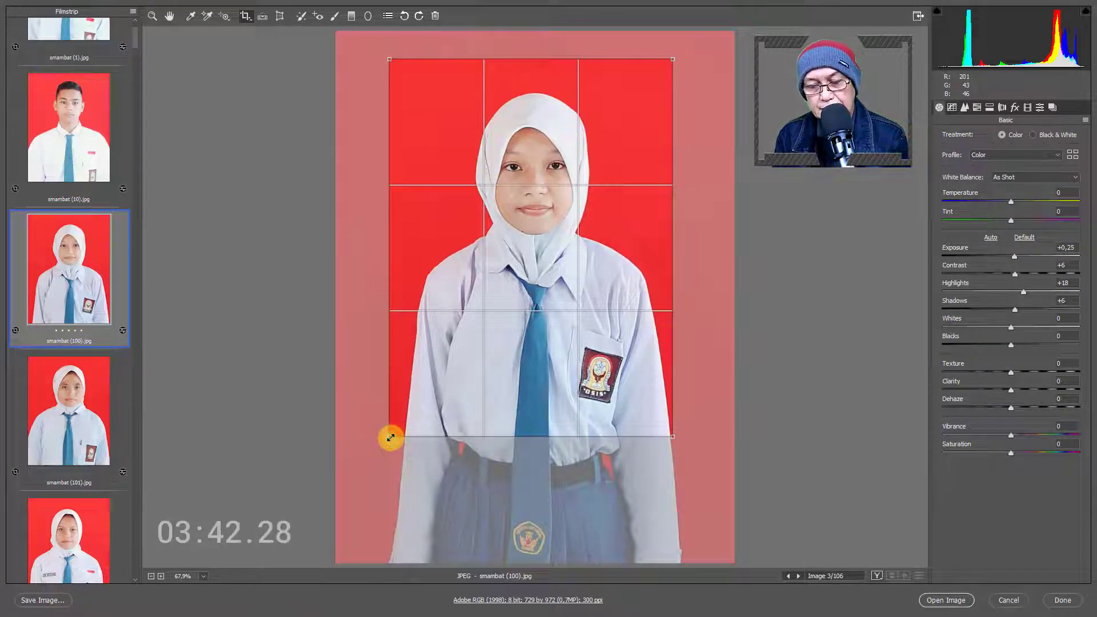
pyautogui.moveTo(391, 438); pyautogui.dragTo(399, 444)
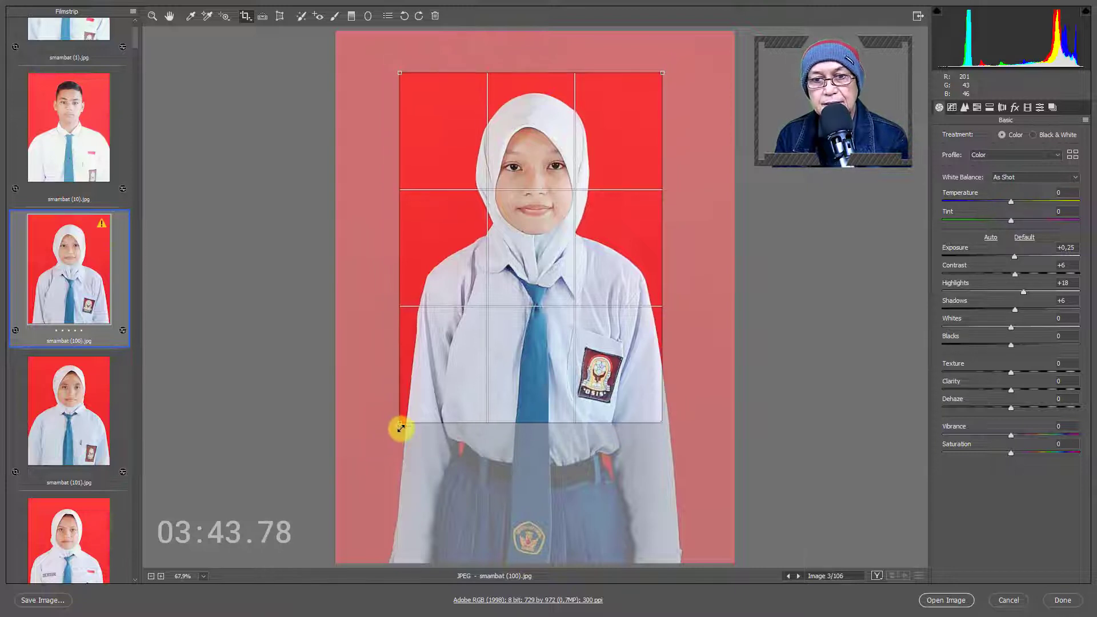
pyautogui.click(483, 379)
# Tilt the crop on smambat (101) and shift smambat (100)'s crop slightly right.
pyautogui.click(72, 436)
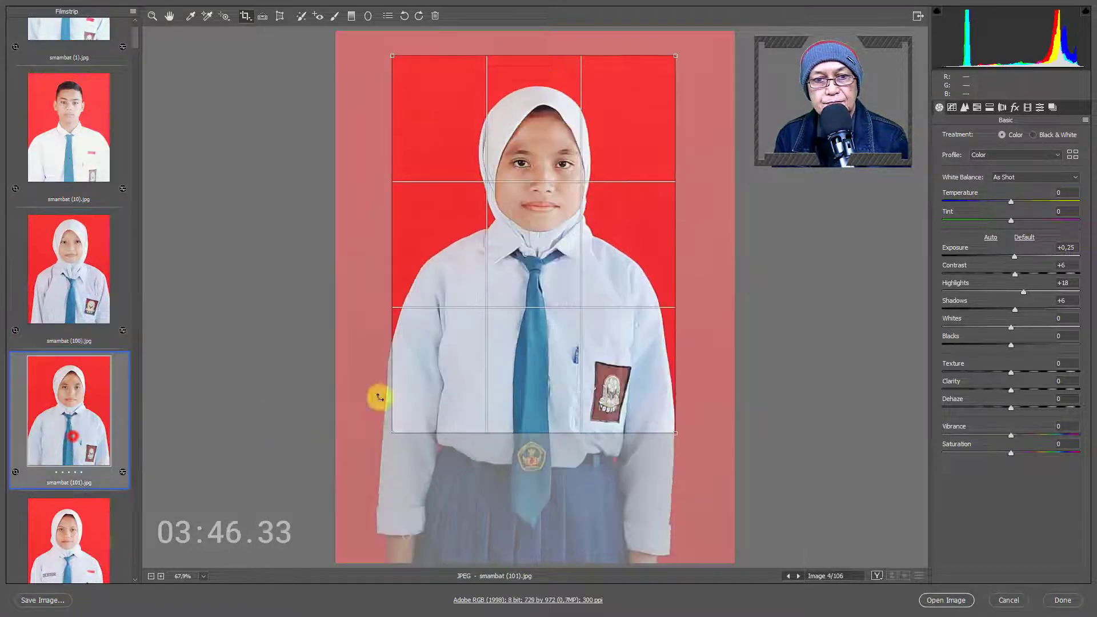
pyautogui.moveTo(698, 44); pyautogui.dragTo(702, 47)
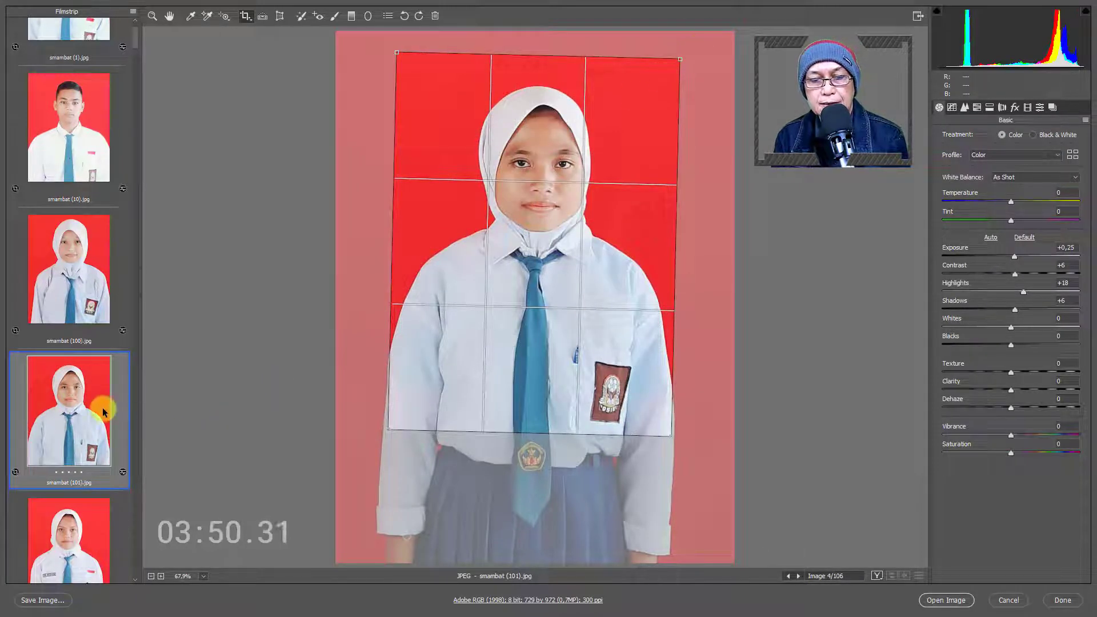
pyautogui.scroll(-3, 102, 407)
pyautogui.click(91, 203)
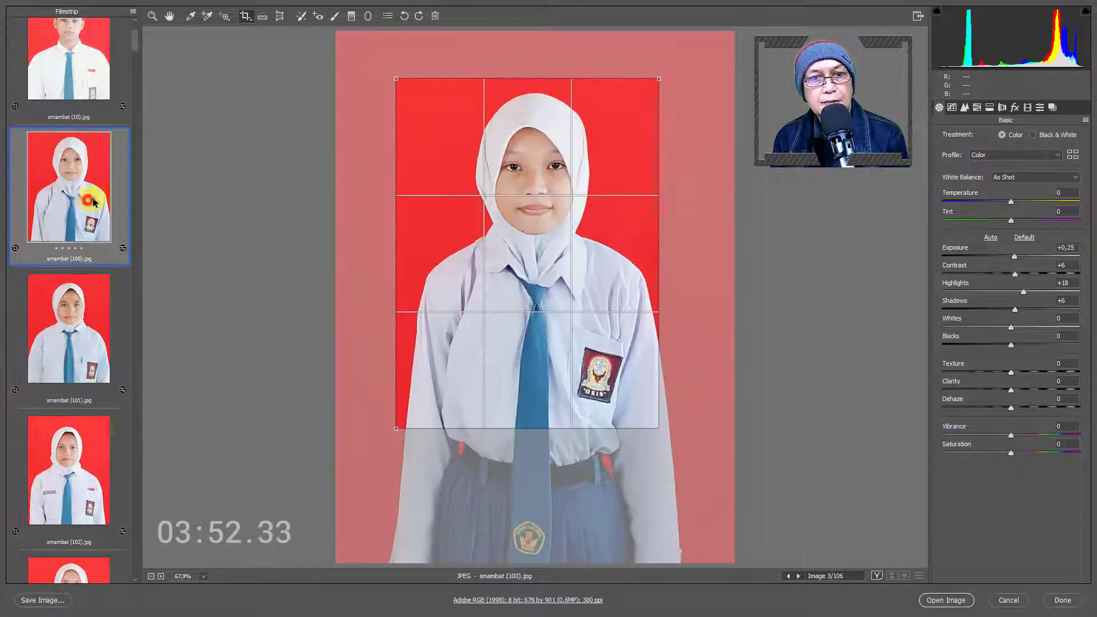
pyautogui.moveTo(520, 316); pyautogui.dragTo(537, 313)
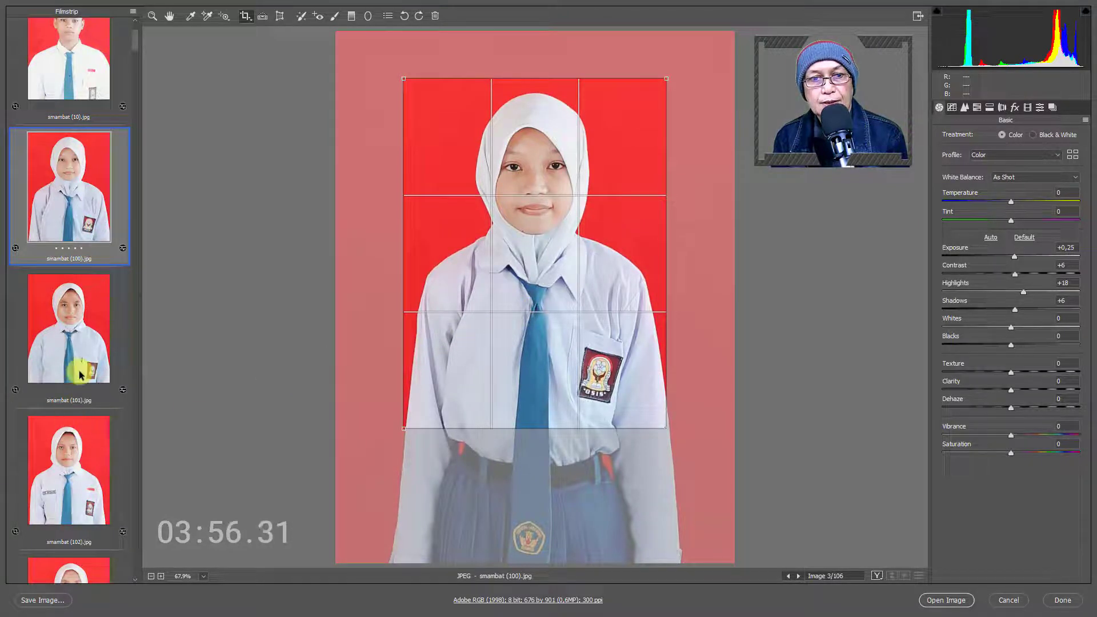
# Shrink the crop on smambat (102) and nudge it up and left.
pyautogui.click(84, 478)
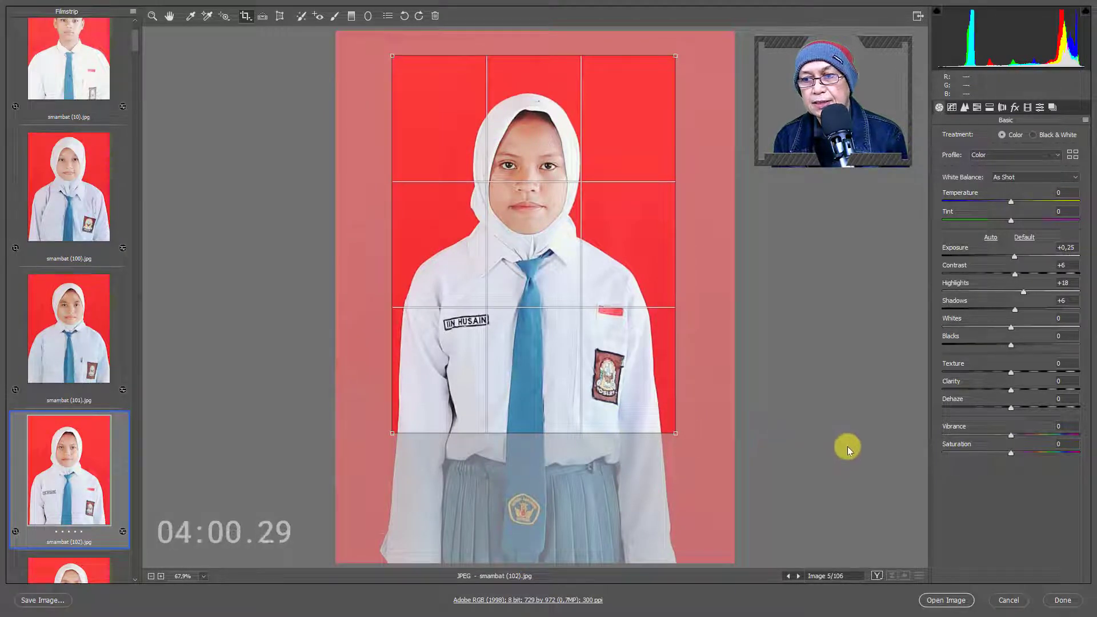
pyautogui.click(836, 434)
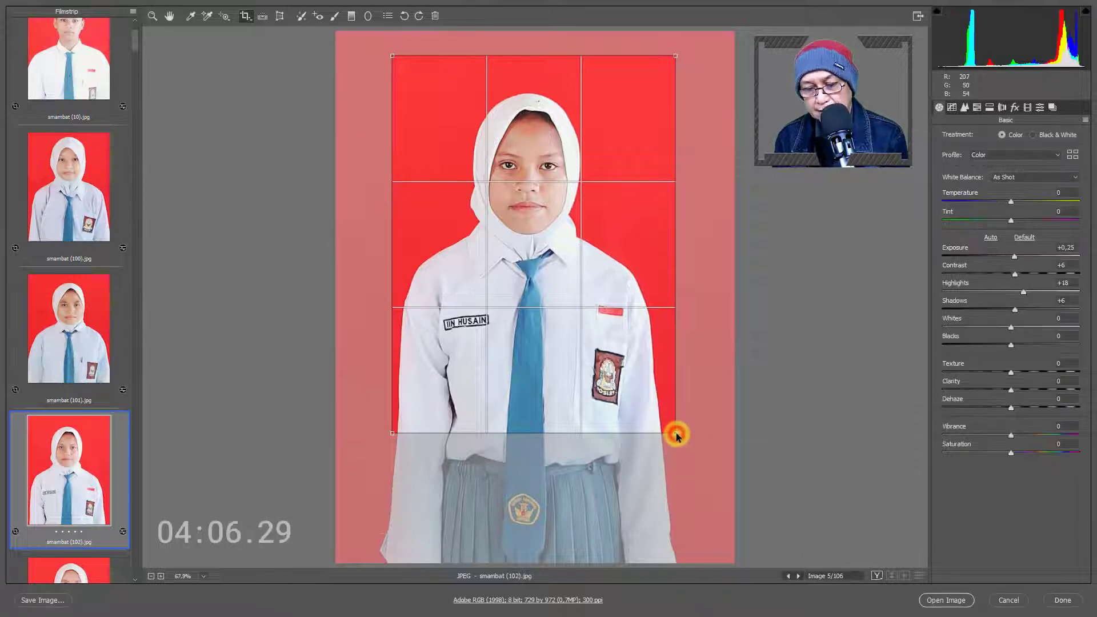
pyautogui.moveTo(675, 435); pyautogui.dragTo(664, 431)
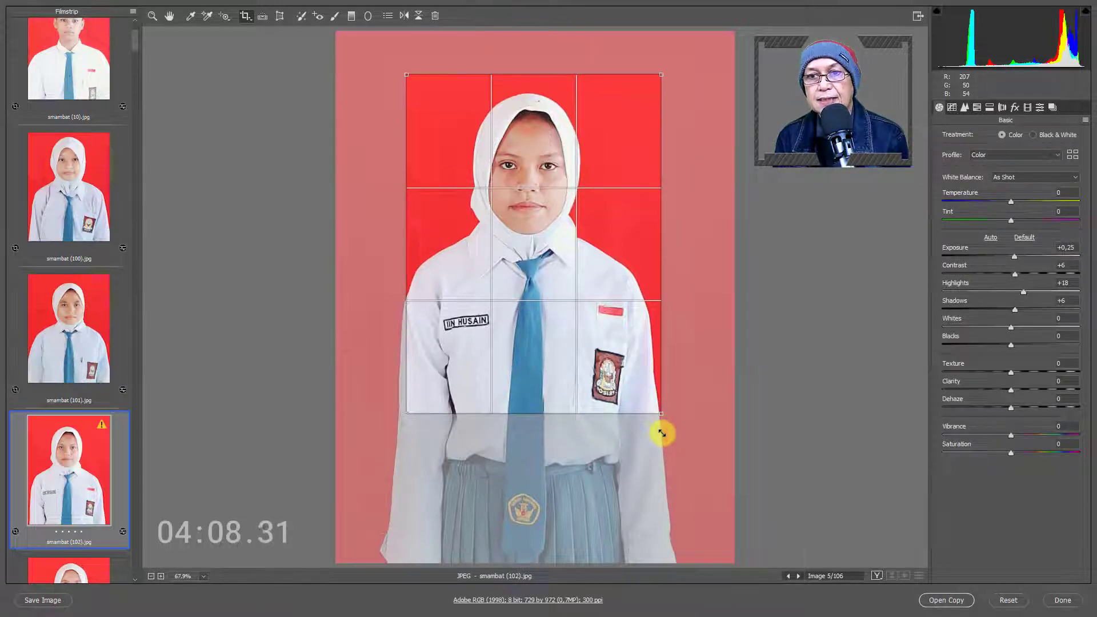
pyautogui.moveTo(610, 401); pyautogui.dragTo(596, 389)
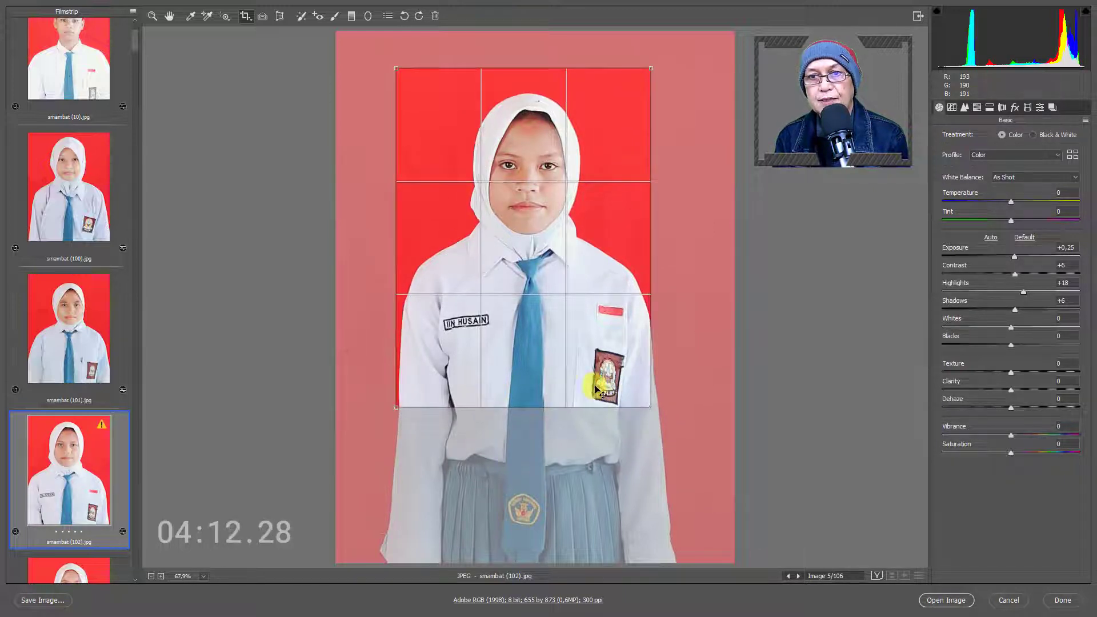
pyautogui.scroll(-2, 111, 470)
pyautogui.scroll(-2, 110, 470)
pyautogui.scroll(-2, 63, 437)
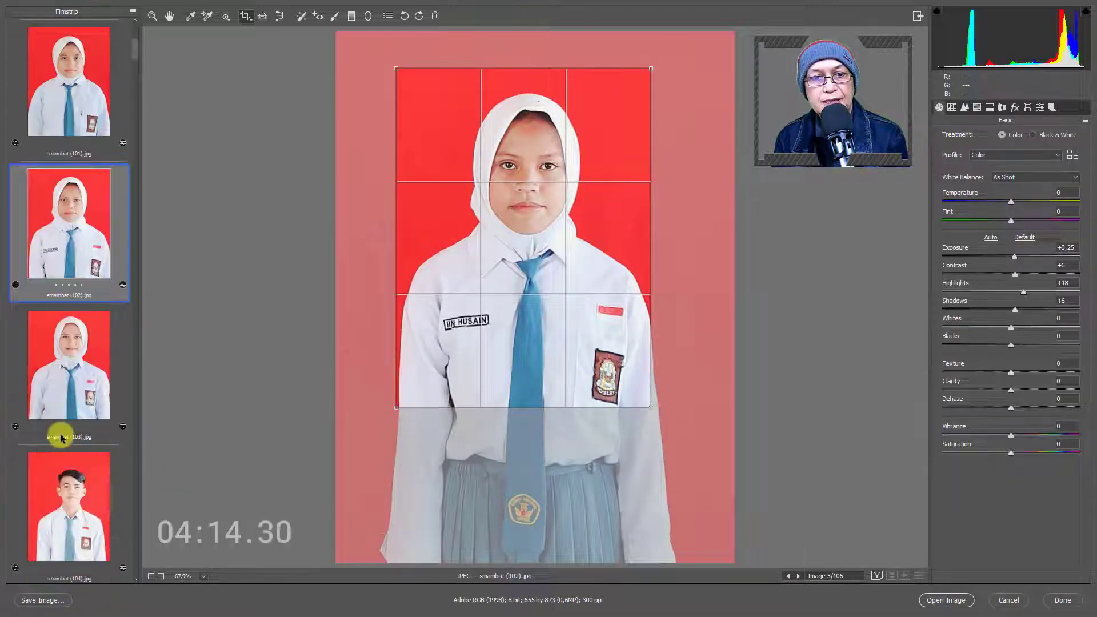
# Reposition the crops on smambat (103) and smambat (104) to centre each student.
pyautogui.click(91, 367)
pyautogui.moveTo(522, 360); pyautogui.dragTo(530, 354)
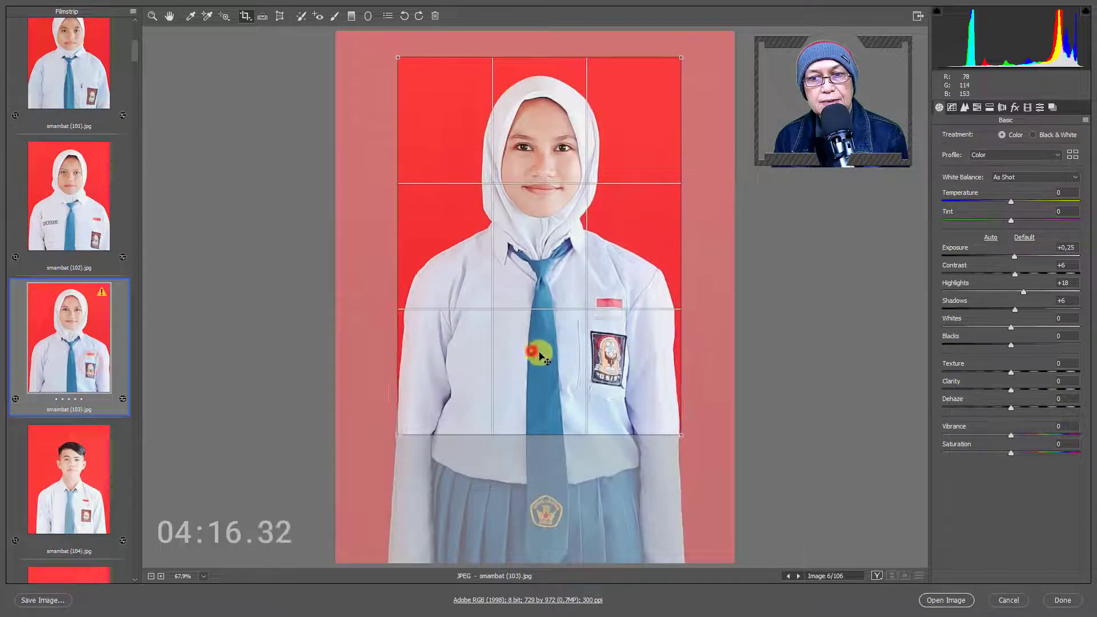
pyautogui.click(94, 490)
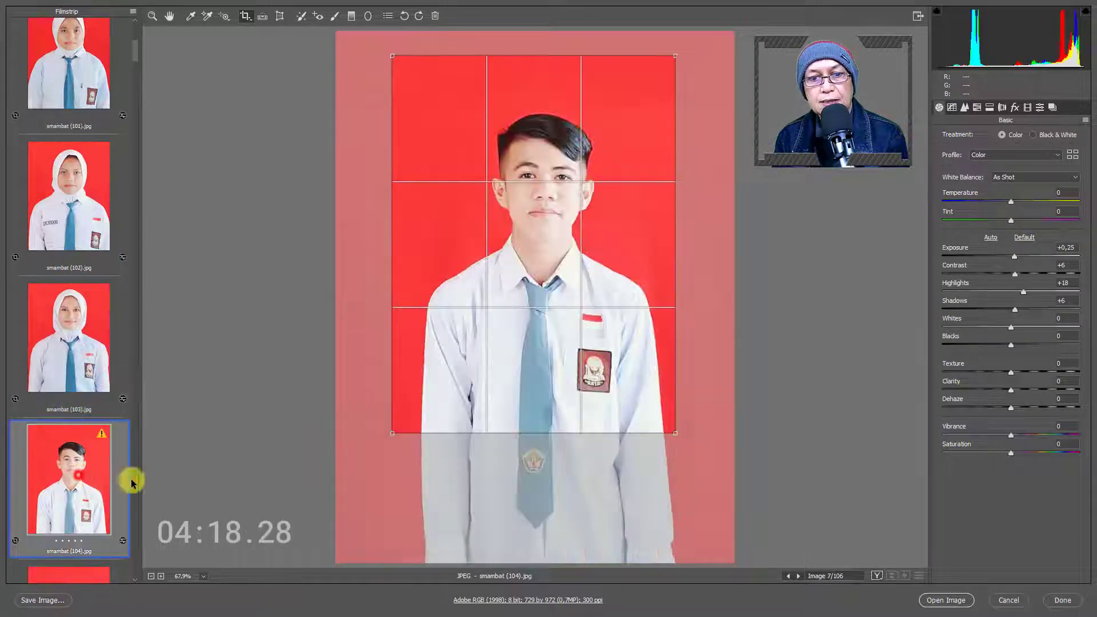
pyautogui.moveTo(672, 433)
pyautogui.mouseDown()
pyautogui.moveTo(632, 421)
pyautogui.moveTo(667, 433)
pyautogui.moveTo(653, 430)
pyautogui.mouseUp()
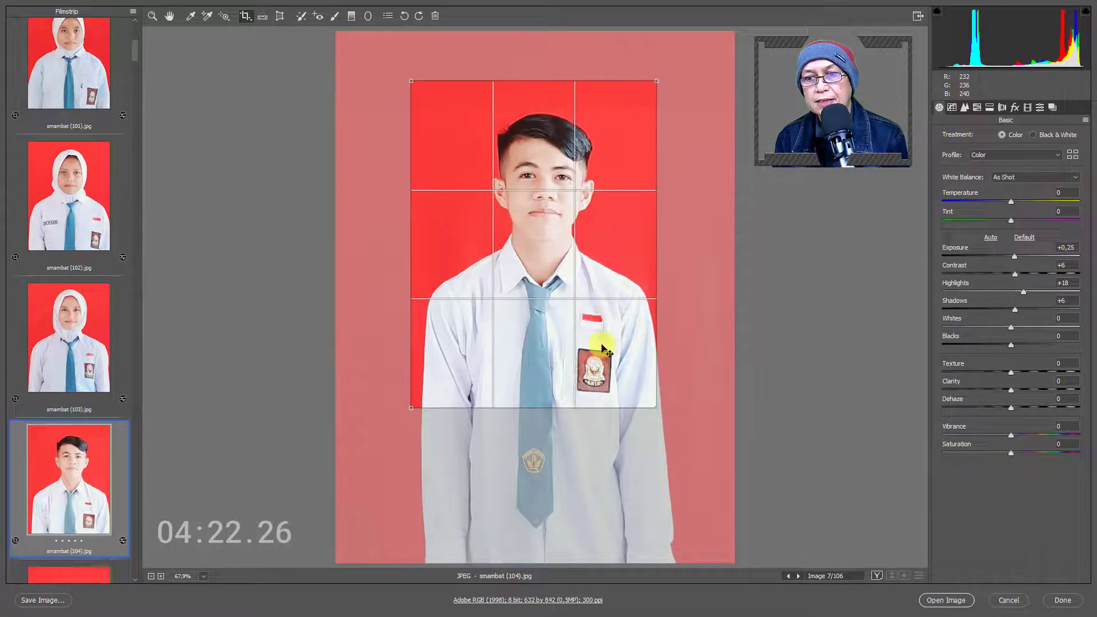
pyautogui.moveTo(605, 349); pyautogui.dragTo(610, 355)
pyautogui.scroll(-1, 71, 435)
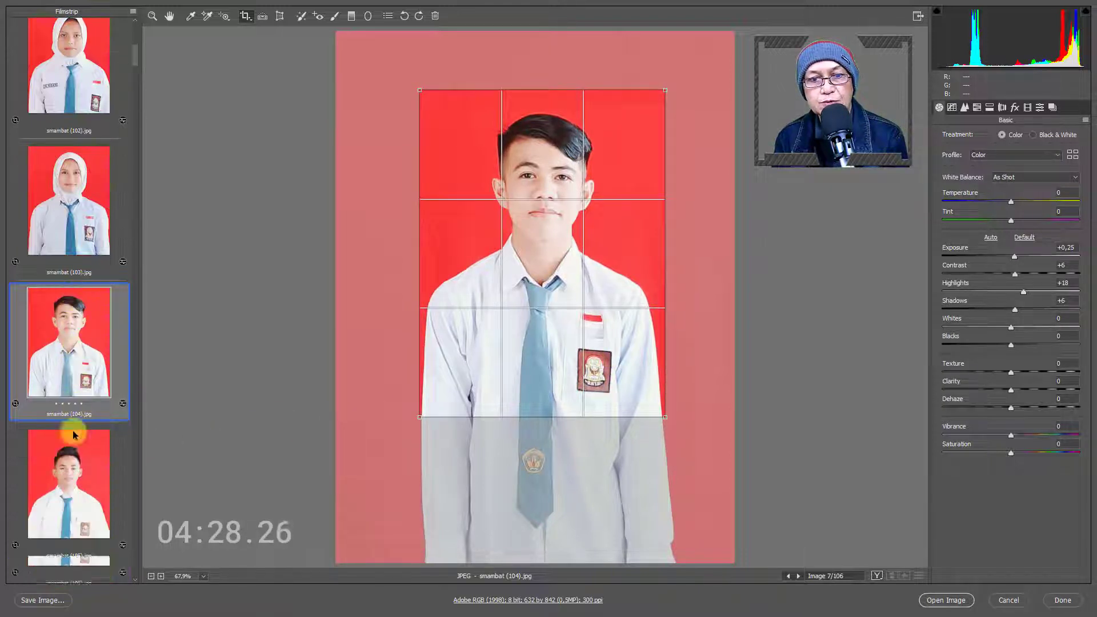
pyautogui.moveTo(520, 367); pyautogui.dragTo(517, 366)
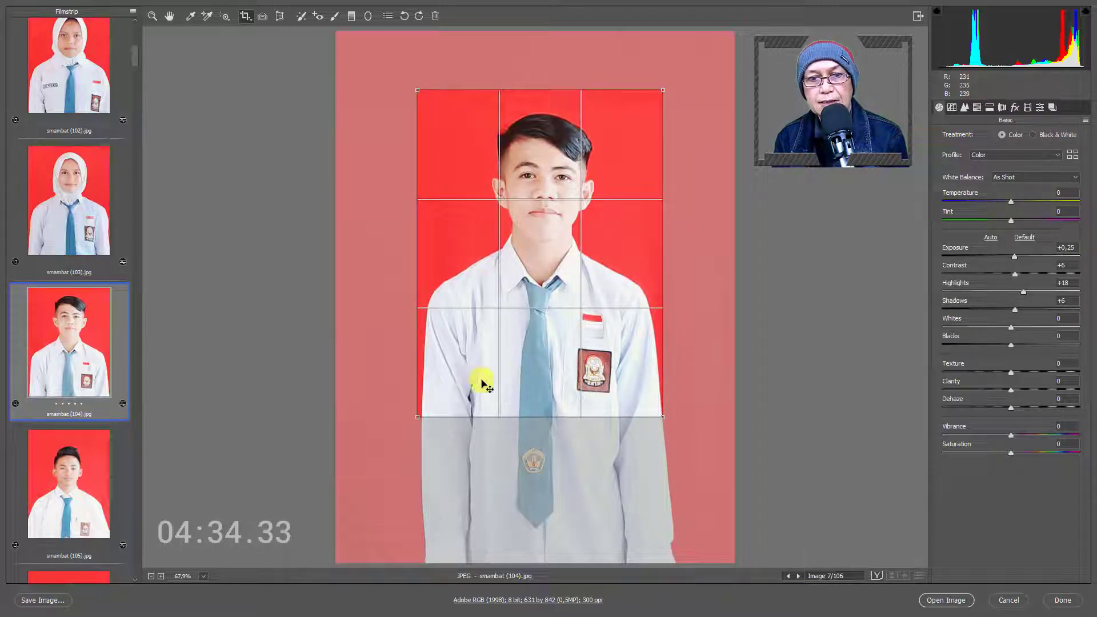
pyautogui.scroll(-3, 47, 495)
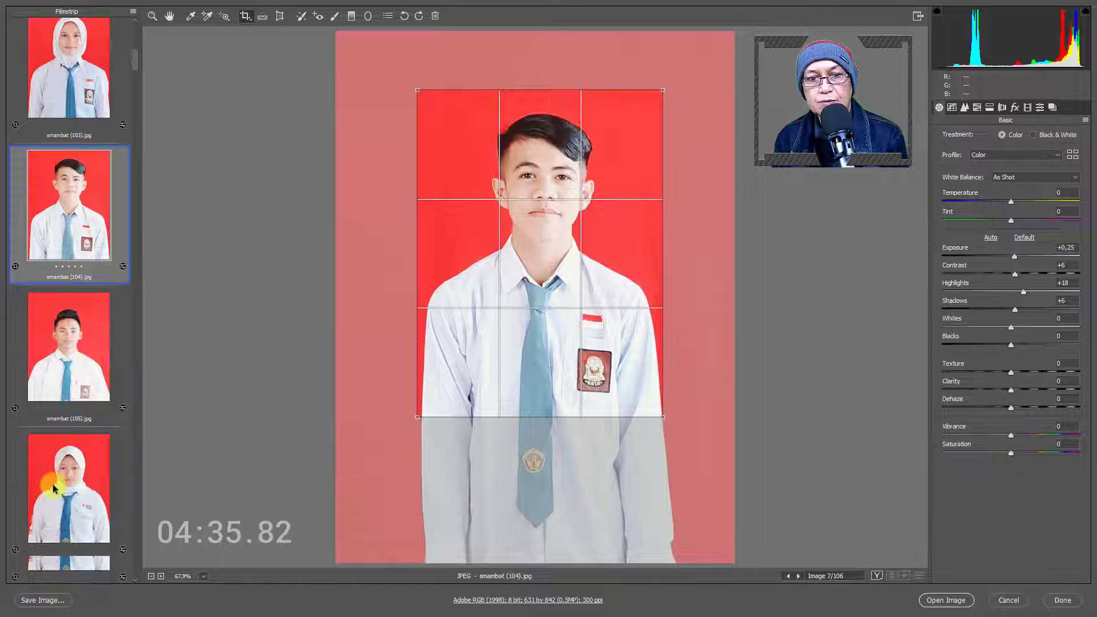
pyautogui.click(101, 341)
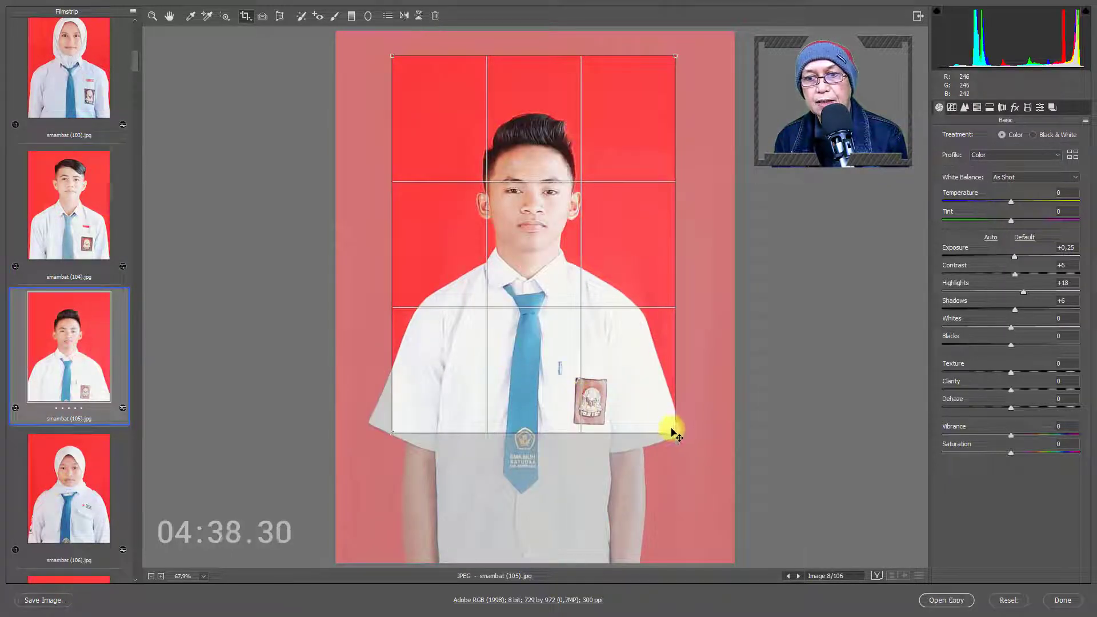
# Shrink the crop on smambat (105) and move it down to centre the student.
pyautogui.moveTo(674, 432); pyautogui.dragTo(662, 422)
pyautogui.moveTo(608, 366); pyautogui.dragTo(565, 400)
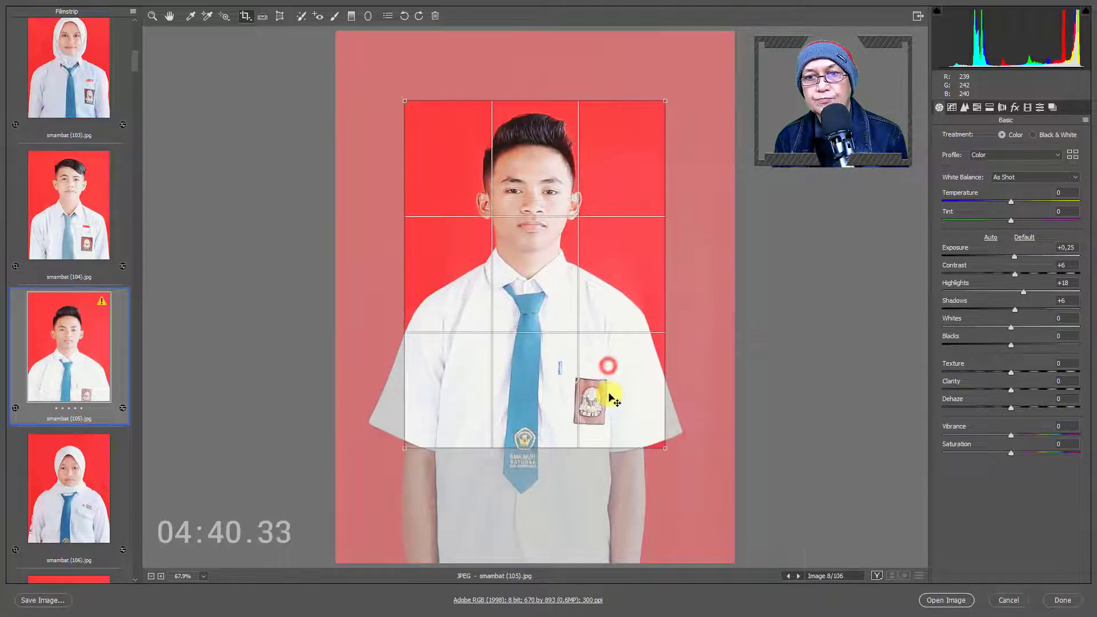
pyautogui.click(98, 476)
pyautogui.scroll(-2, 108, 465)
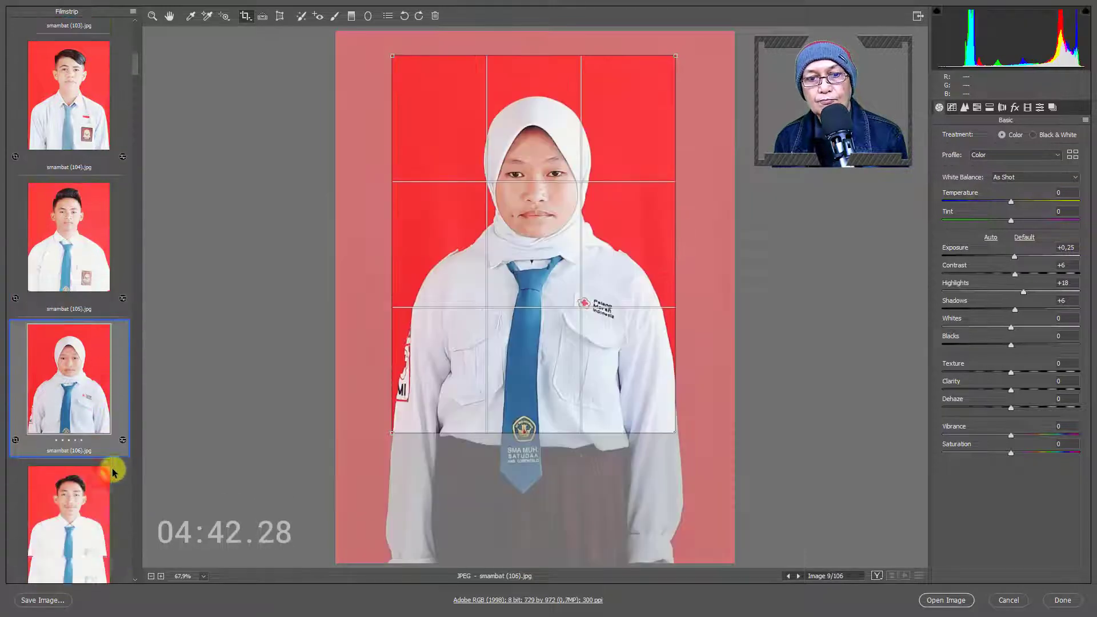
pyautogui.scroll(-2, 115, 452)
# Straighten the crop on smambat (107) and nudge it slightly lower.
pyautogui.click(115, 452)
pyautogui.moveTo(703, 49); pyautogui.dragTo(694, 46)
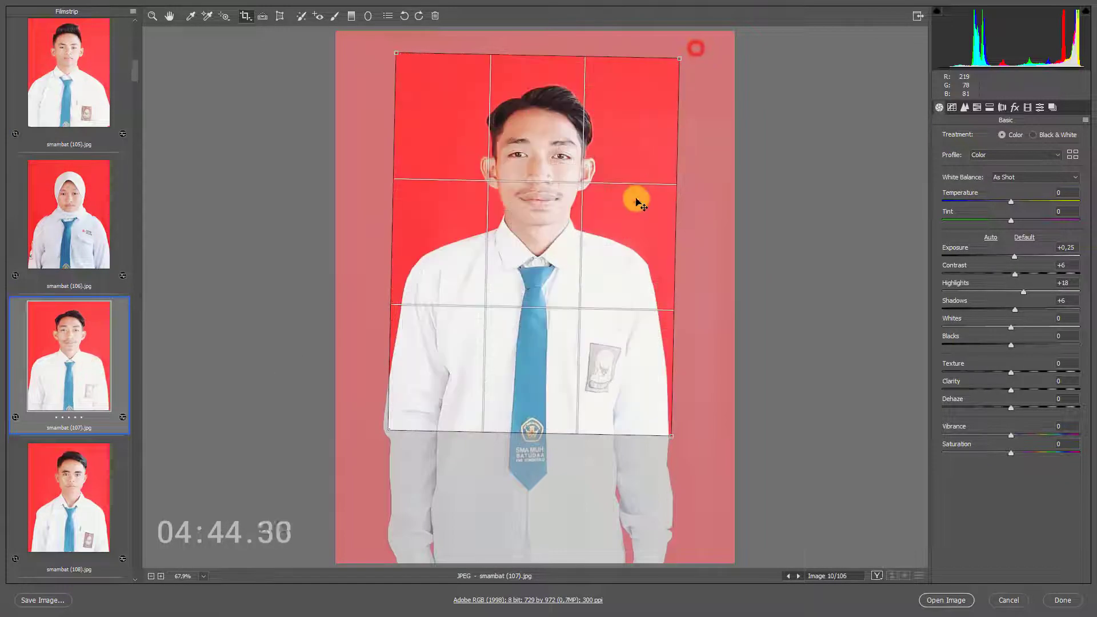
pyautogui.moveTo(634, 206); pyautogui.dragTo(636, 209)
pyautogui.scroll(-2, 71, 454)
pyautogui.click(93, 293)
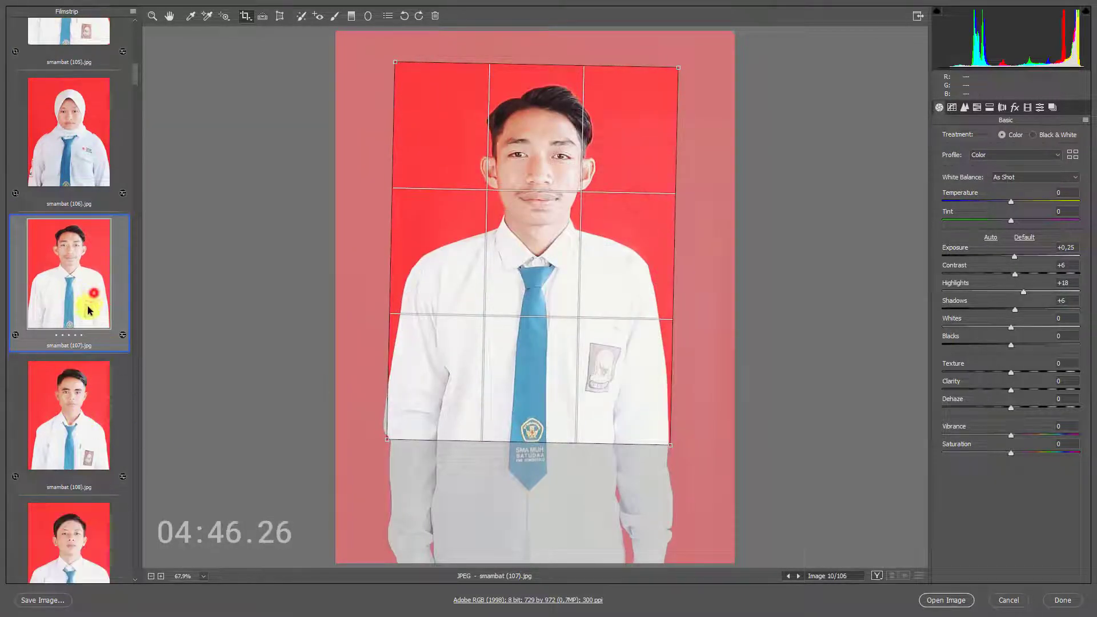
# Tighten the crop on smambat (108) and rotate smambat (109)'s crop to straighten it.
pyautogui.click(93, 437)
pyautogui.moveTo(399, 434); pyautogui.dragTo(385, 441)
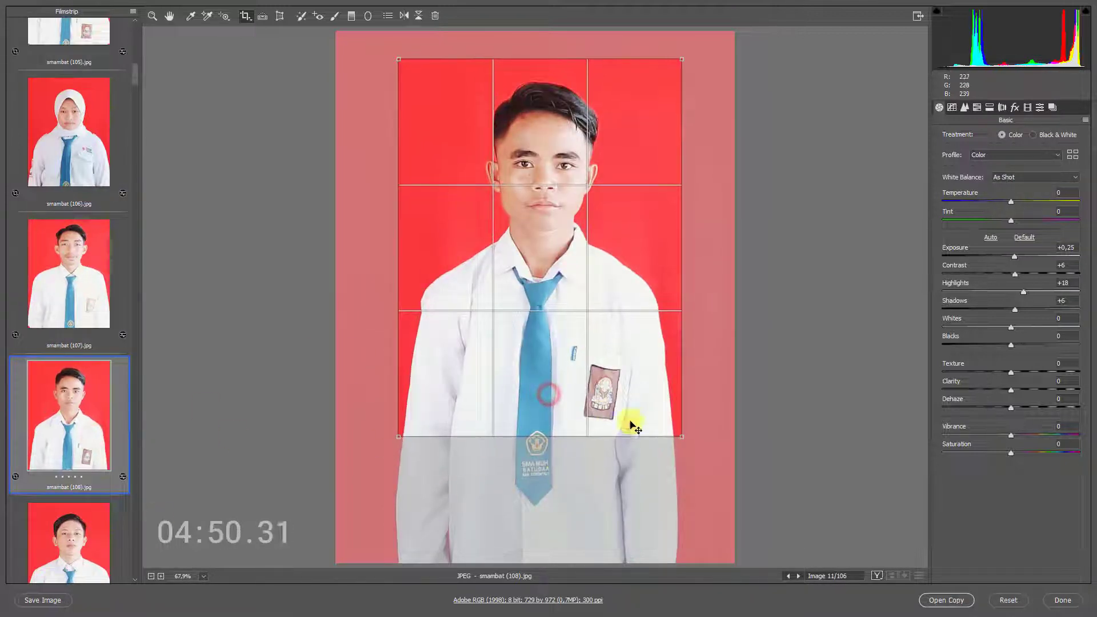
pyautogui.moveTo(684, 436); pyautogui.dragTo(678, 436)
pyautogui.scroll(-2, 80, 428)
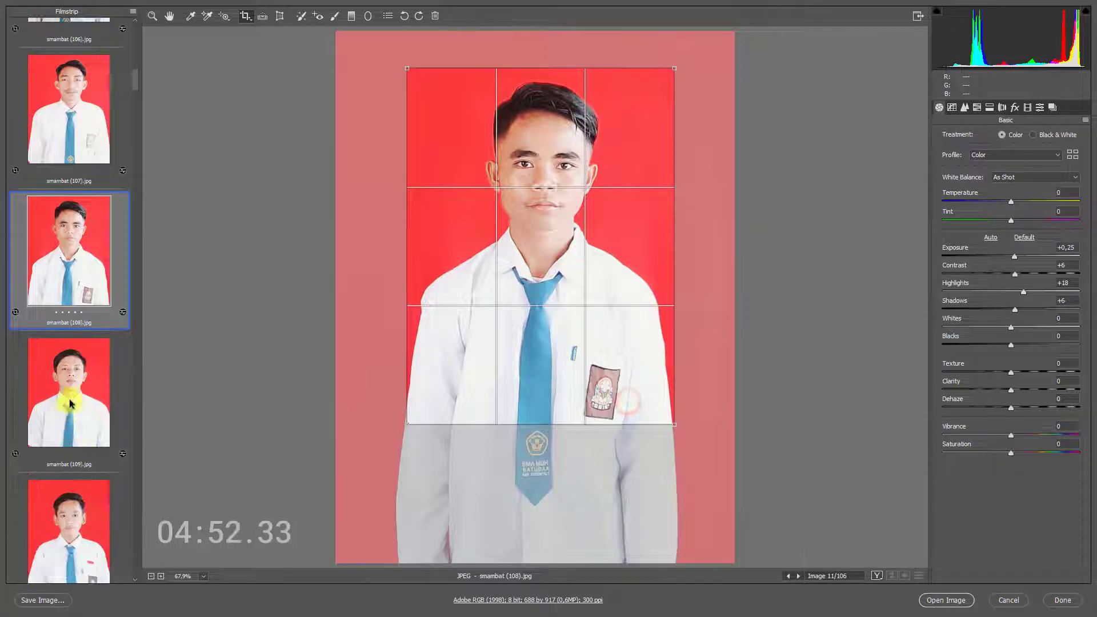
pyautogui.click(69, 393)
pyautogui.moveTo(680, 47); pyautogui.dragTo(689, 51)
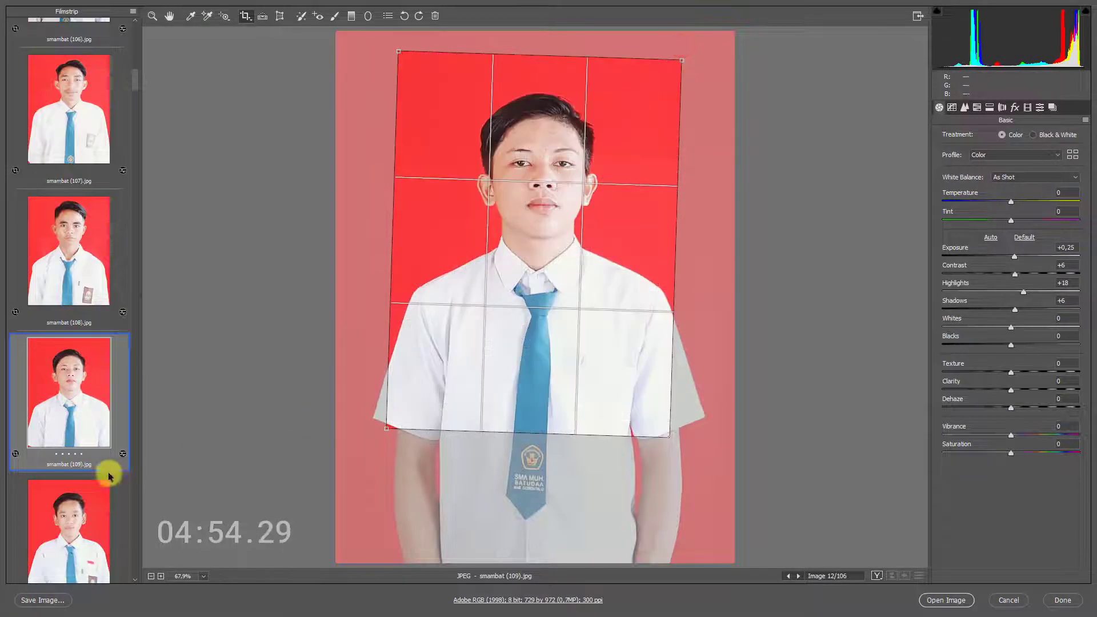
pyautogui.scroll(-3, 108, 476)
# Check smambat (12) and resize the crop on smambat (15).
pyautogui.click(96, 453)
pyautogui.scroll(-1, 101, 465)
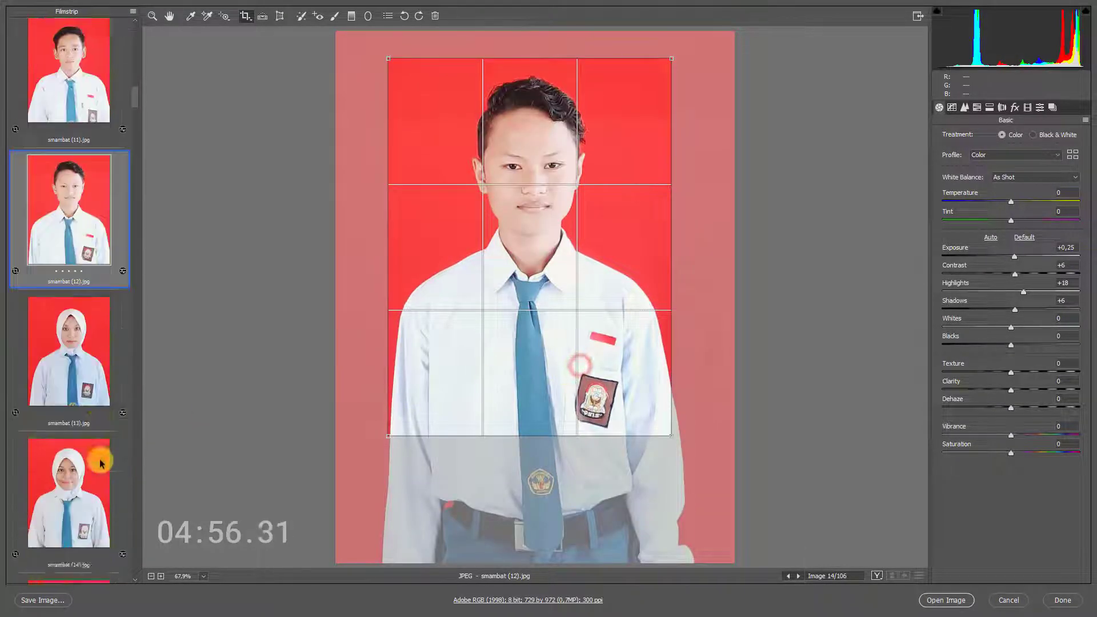
pyautogui.scroll(-2, 101, 464)
pyautogui.click(98, 453)
pyautogui.scroll(-2, 98, 453)
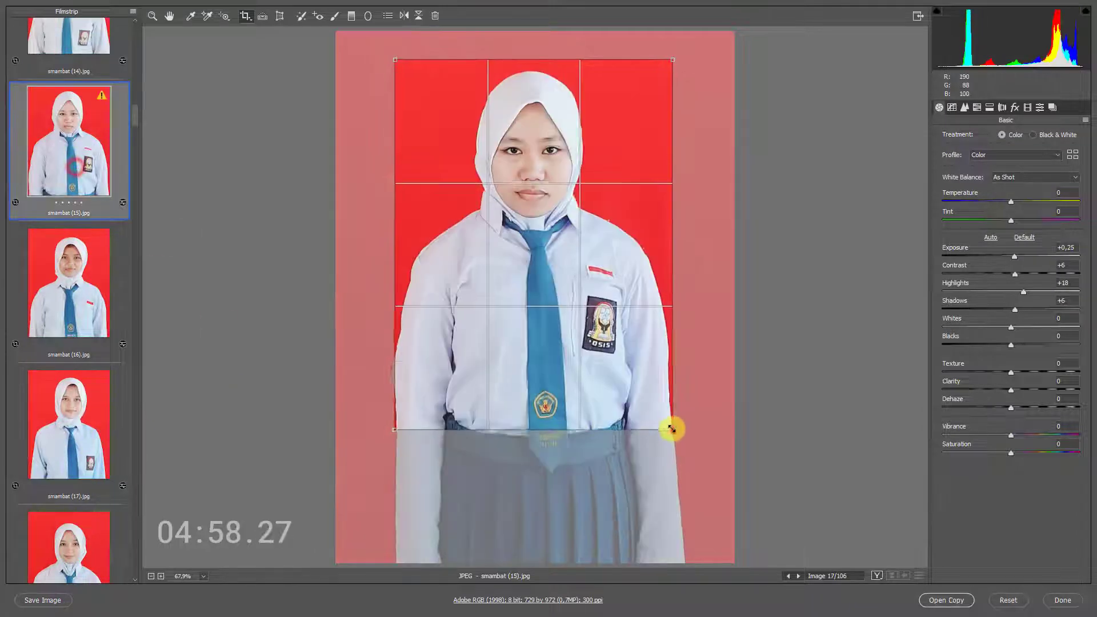
pyautogui.moveTo(671, 429)
pyautogui.mouseDown()
pyautogui.moveTo(598, 387)
pyautogui.moveTo(613, 372)
pyautogui.mouseUp()
pyautogui.hotkey('ctrl', 'Right')
pyautogui.hotkey('ctrl', 'Right')
pyautogui.scroll(-3, 87, 326)
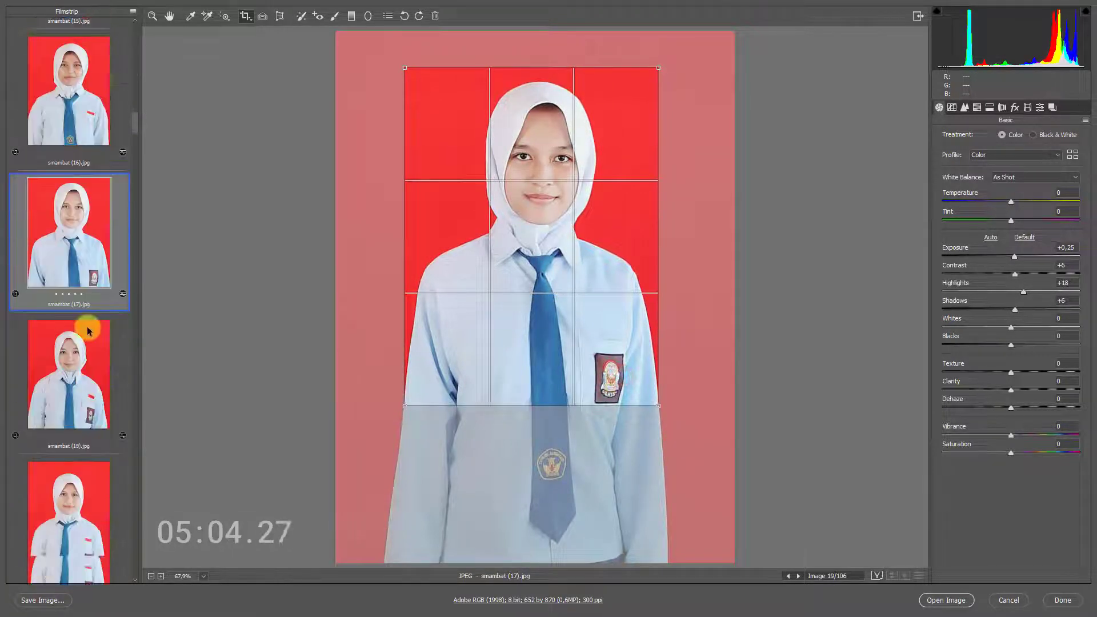
pyautogui.scroll(-2, 87, 327)
# Shrink and shift left the crop on smambat (18), then adjust smambat (19)'s crop angle.
pyautogui.click(86, 288)
pyautogui.moveTo(672, 436); pyautogui.dragTo(664, 426)
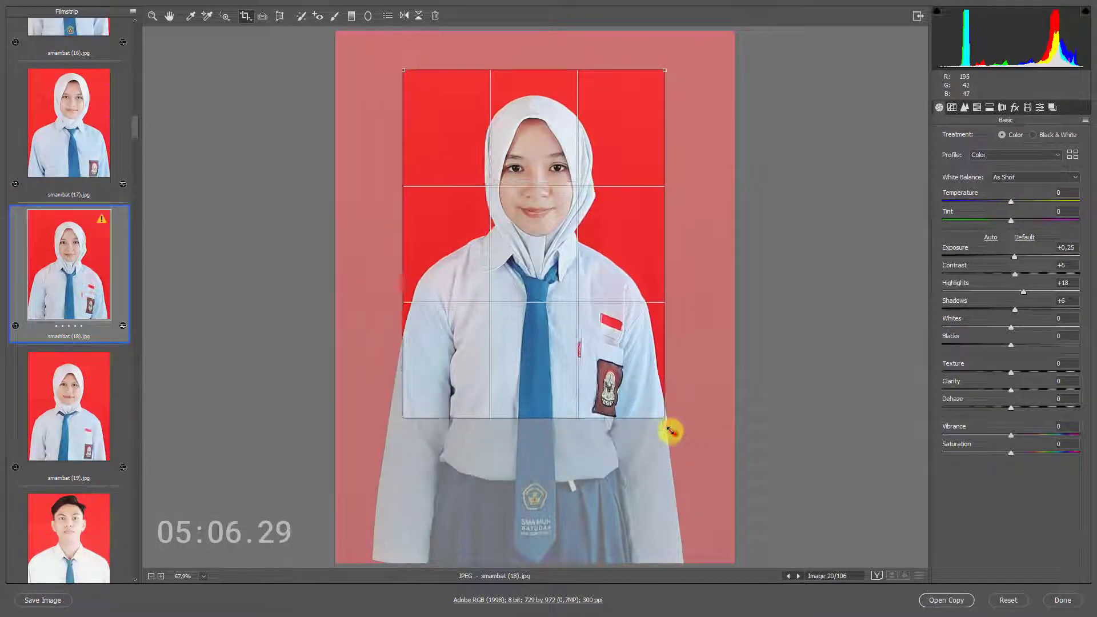
pyautogui.moveTo(625, 368); pyautogui.dragTo(612, 367)
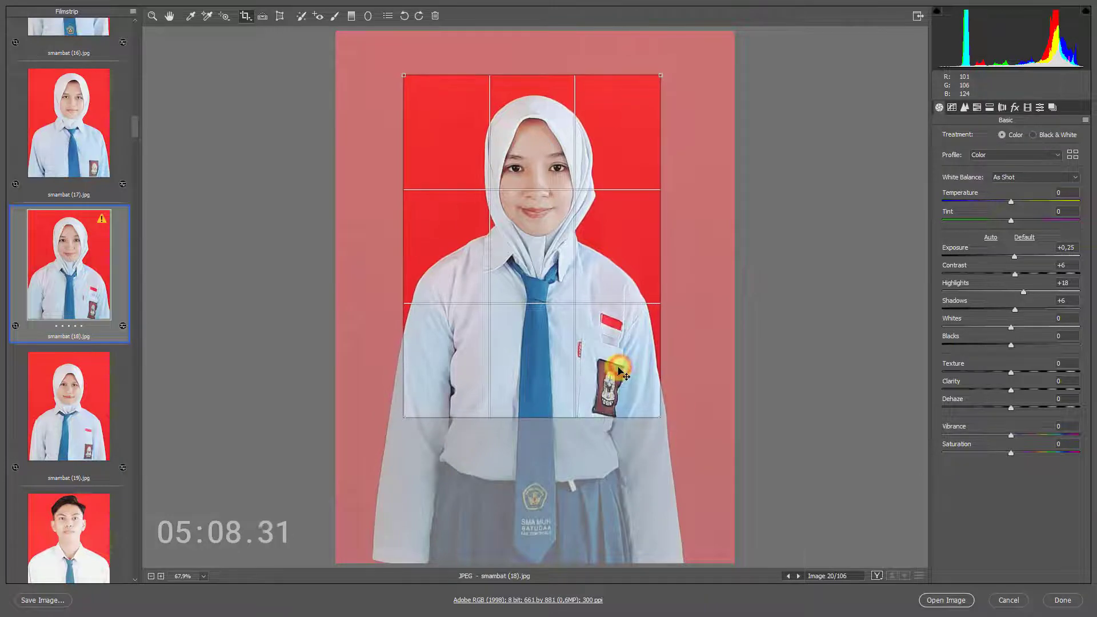
pyautogui.click(90, 438)
pyautogui.moveTo(693, 46); pyautogui.dragTo(690, 52)
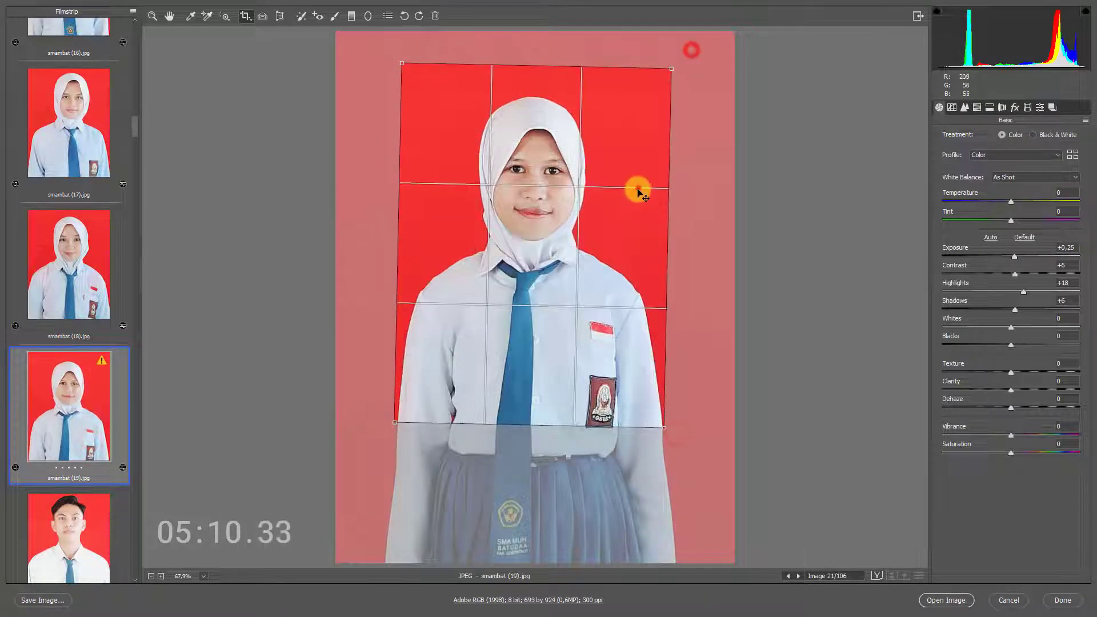
pyautogui.scroll(-2, 90, 392)
pyautogui.scroll(-3, 89, 393)
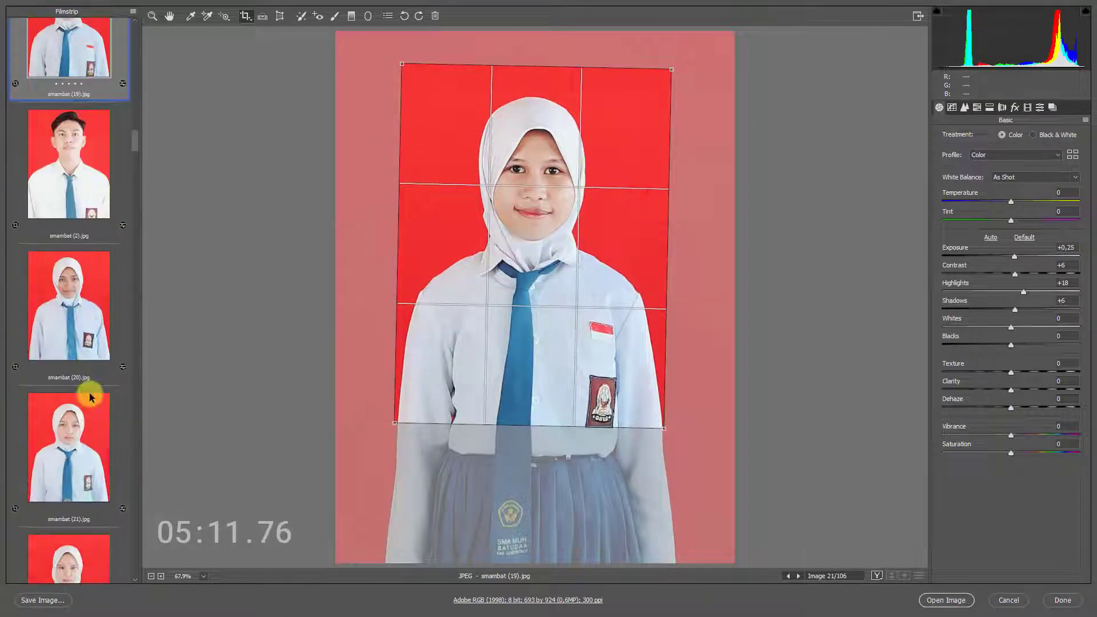
pyautogui.click(93, 327)
# Tighten the 3:4 crop on smambat (22) to frame head and chest.
pyautogui.click(76, 453)
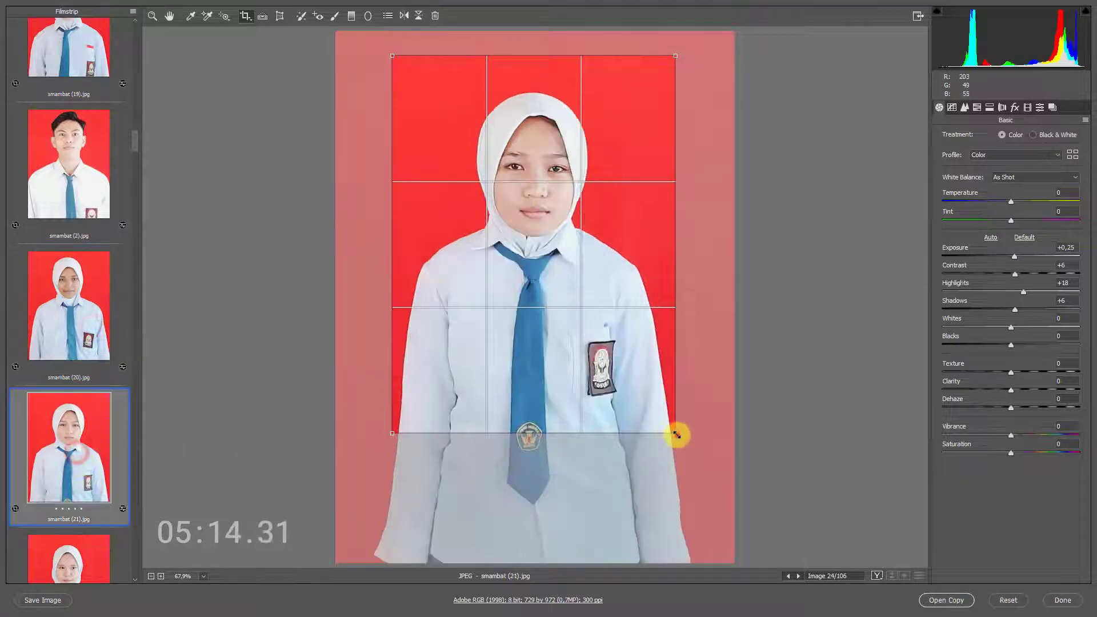
pyautogui.scroll(-2, 91, 410)
pyautogui.click(90, 410)
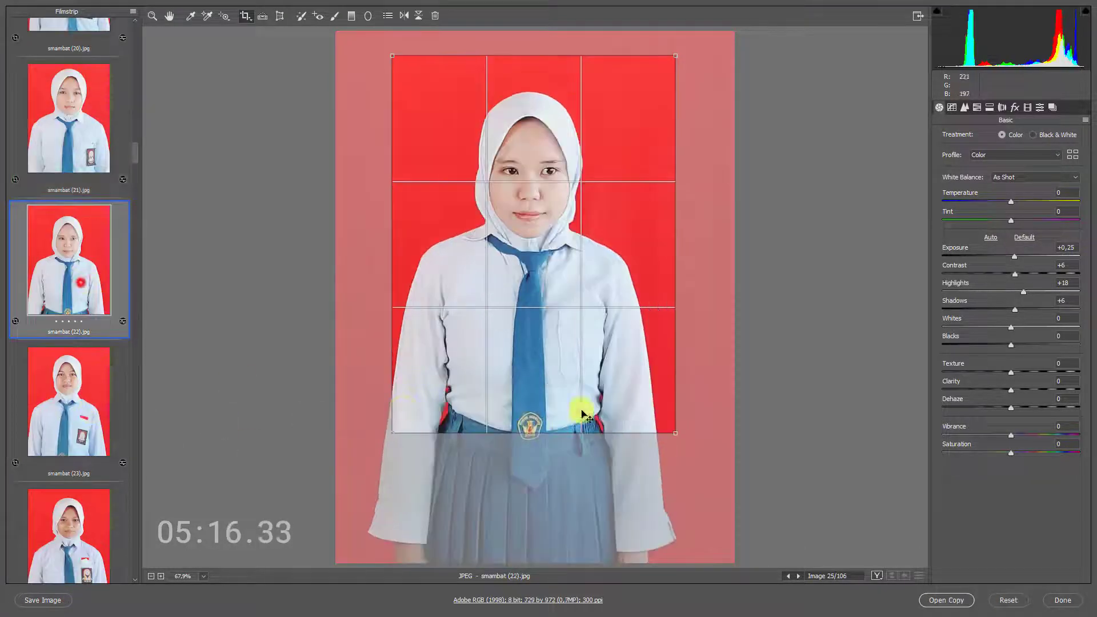
pyautogui.moveTo(676, 433); pyautogui.dragTo(651, 419)
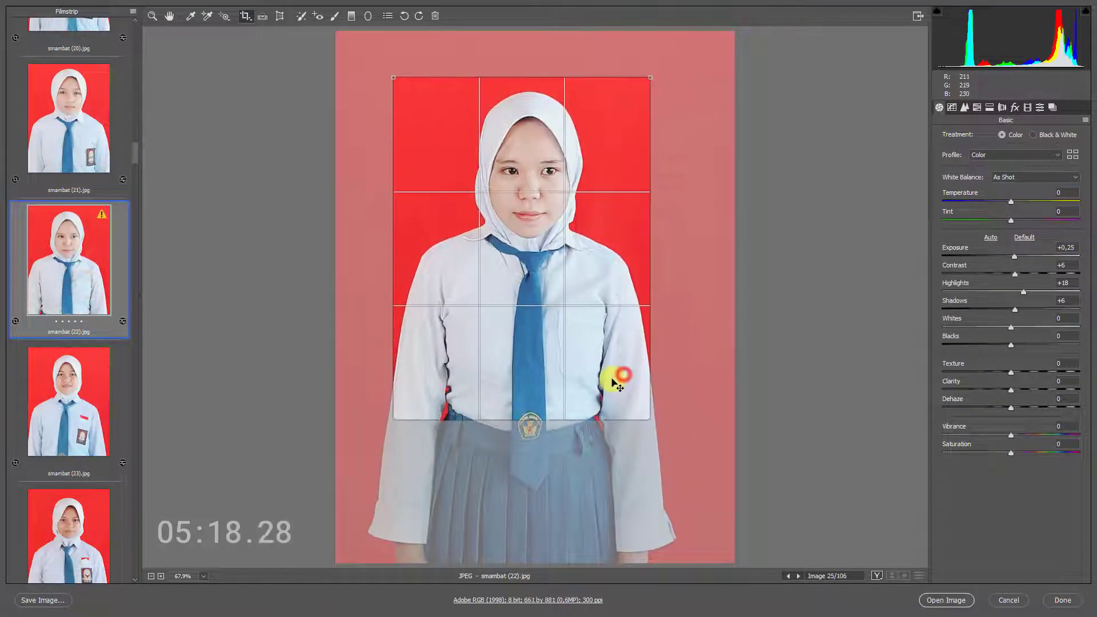
# Shrink the crops on smambat (23), (24) and (25) around each student's upper body.
pyautogui.click(102, 409)
pyautogui.moveTo(676, 434); pyautogui.dragTo(599, 393)
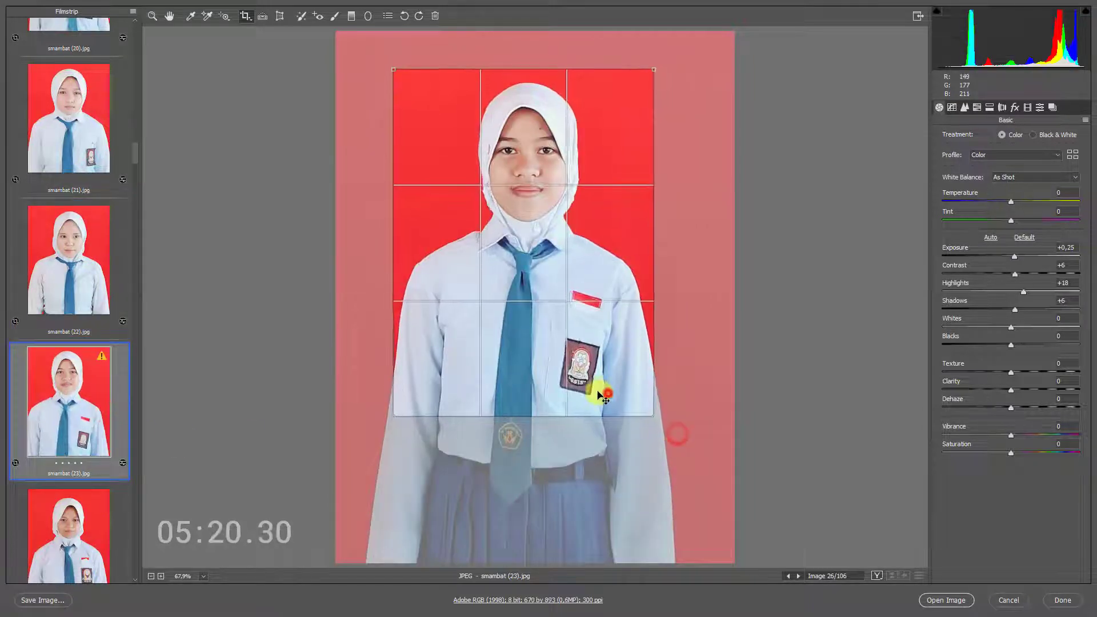
pyautogui.click(99, 532)
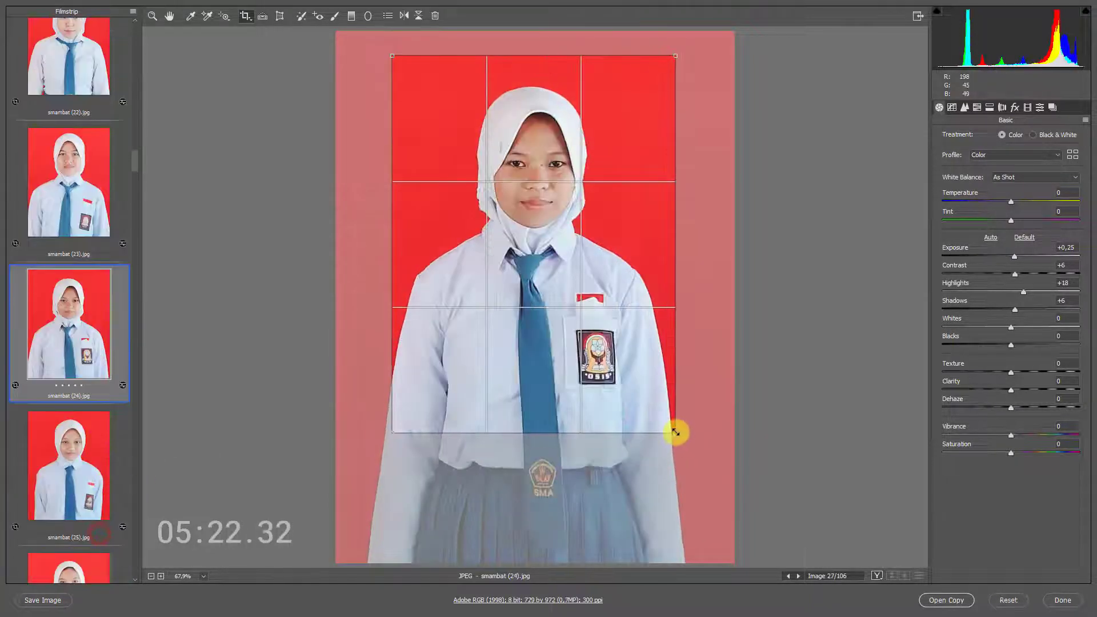
pyautogui.moveTo(675, 433); pyautogui.dragTo(632, 380)
pyautogui.click(98, 457)
pyautogui.moveTo(675, 433); pyautogui.dragTo(570, 398)
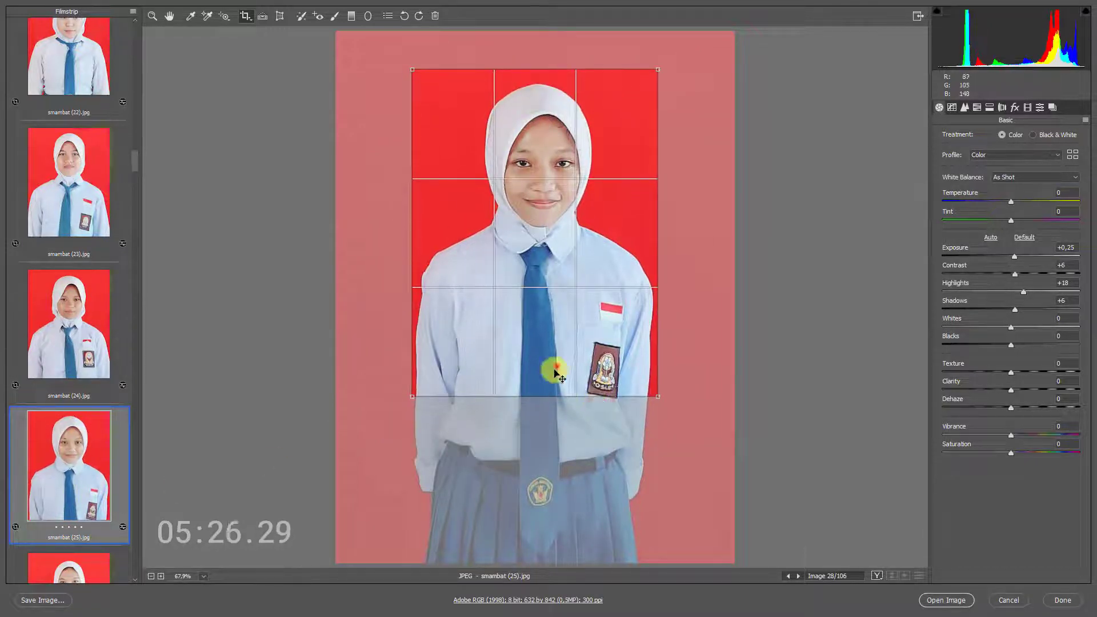
pyautogui.moveTo(412, 394); pyautogui.dragTo(514, 361)
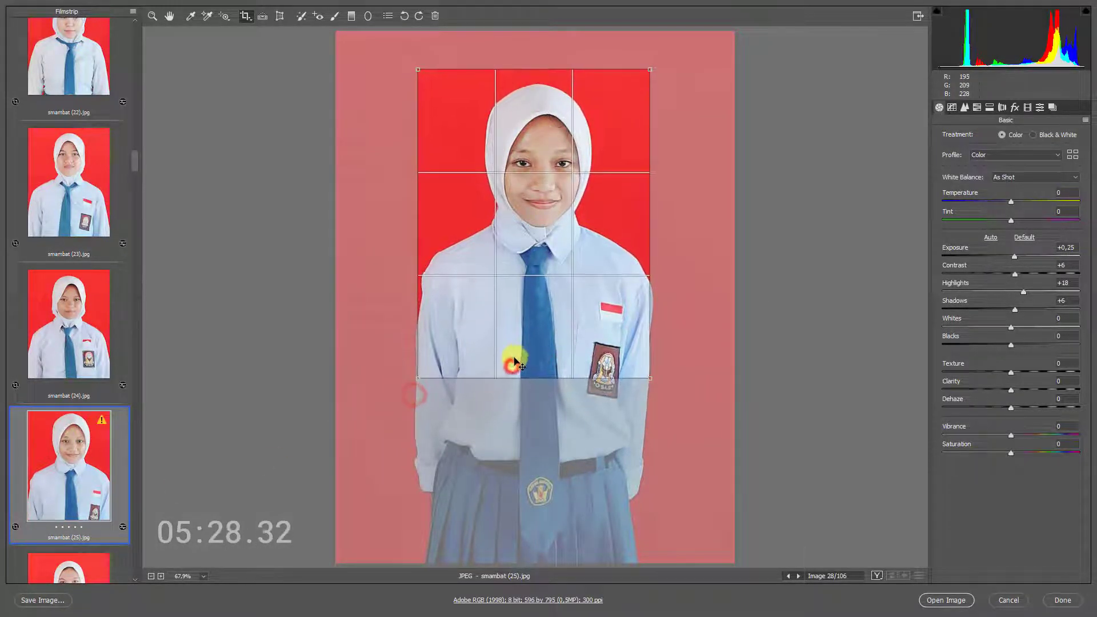
# Tilt the crop to straighten smambat (27), then adjust the crop on smambat (28).
pyautogui.scroll(-3, 68, 457)
pyautogui.click(67, 448)
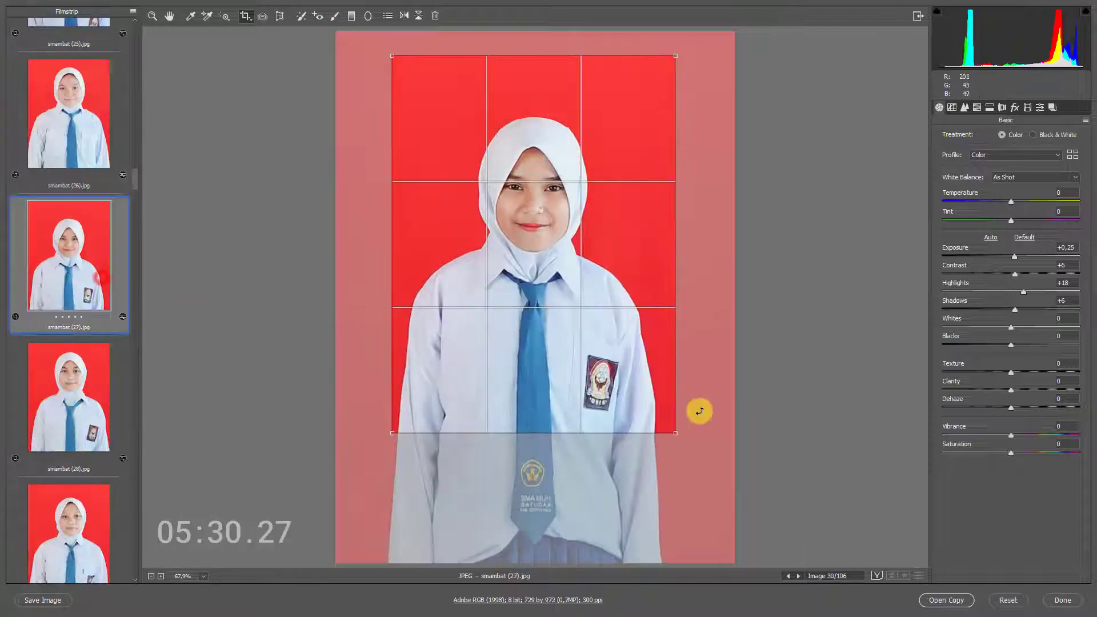
pyautogui.moveTo(700, 411); pyautogui.dragTo(676, 426)
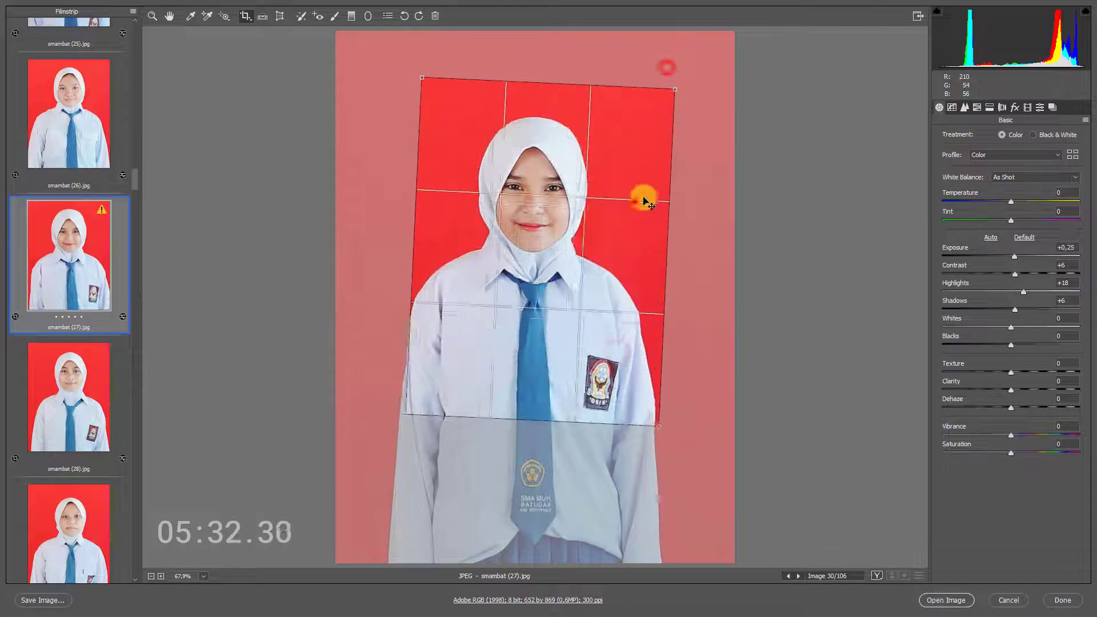
pyautogui.click(70, 420)
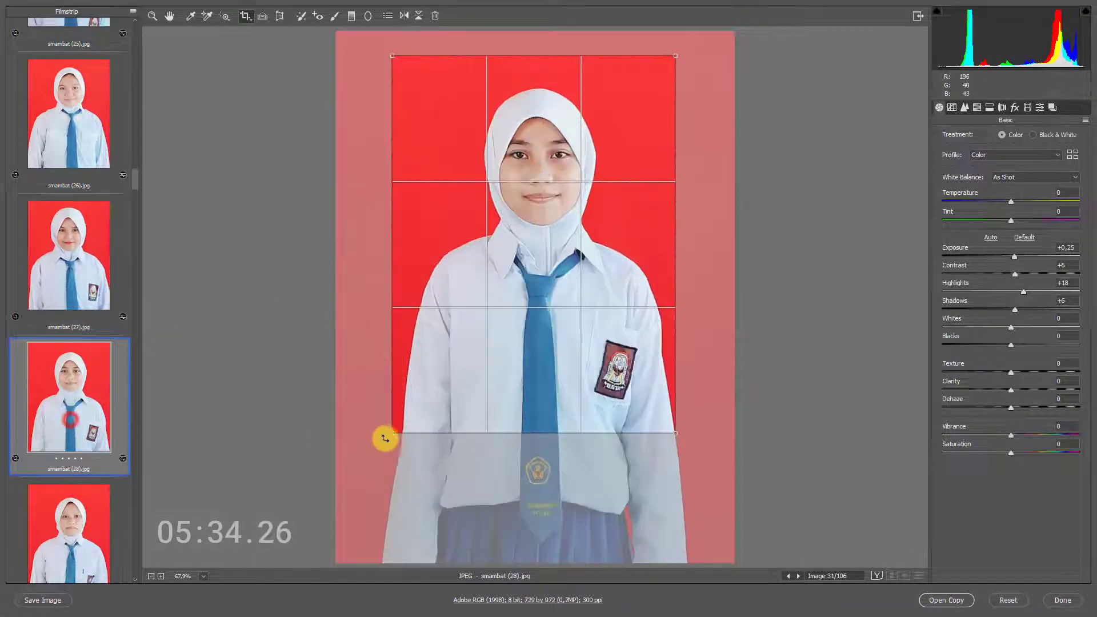
pyautogui.moveTo(385, 438); pyautogui.dragTo(403, 418)
# Resize the crop on smambat (30) and rotate smambat (31)'s crop to level it.
pyautogui.scroll(-2, 87, 423)
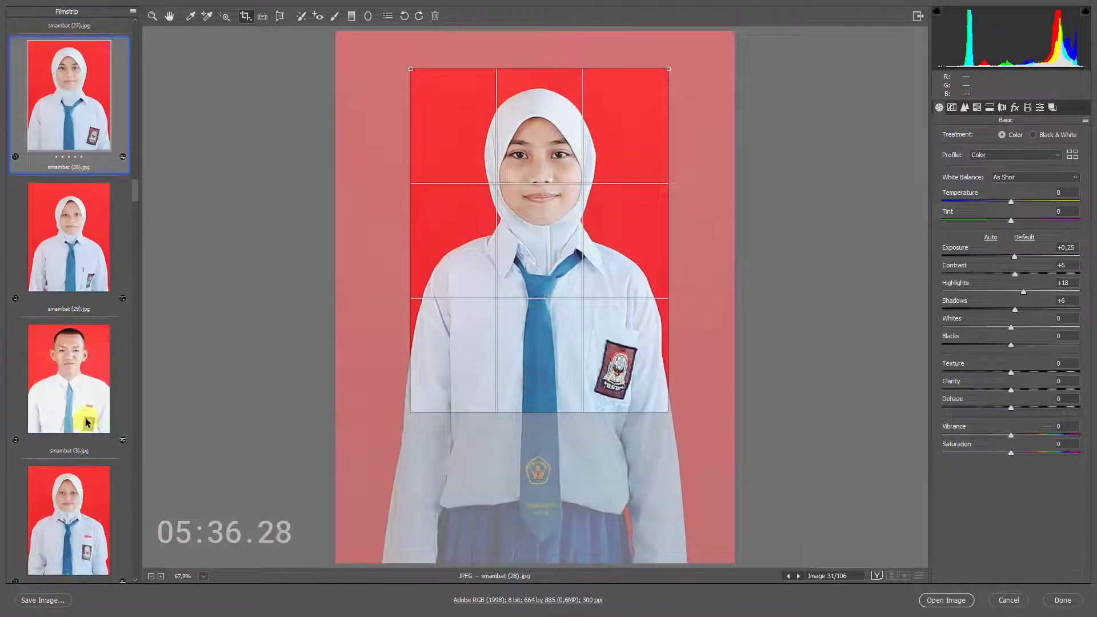
pyautogui.scroll(-4, 87, 423)
pyautogui.scroll(-5, 86, 416)
pyautogui.click(108, 309)
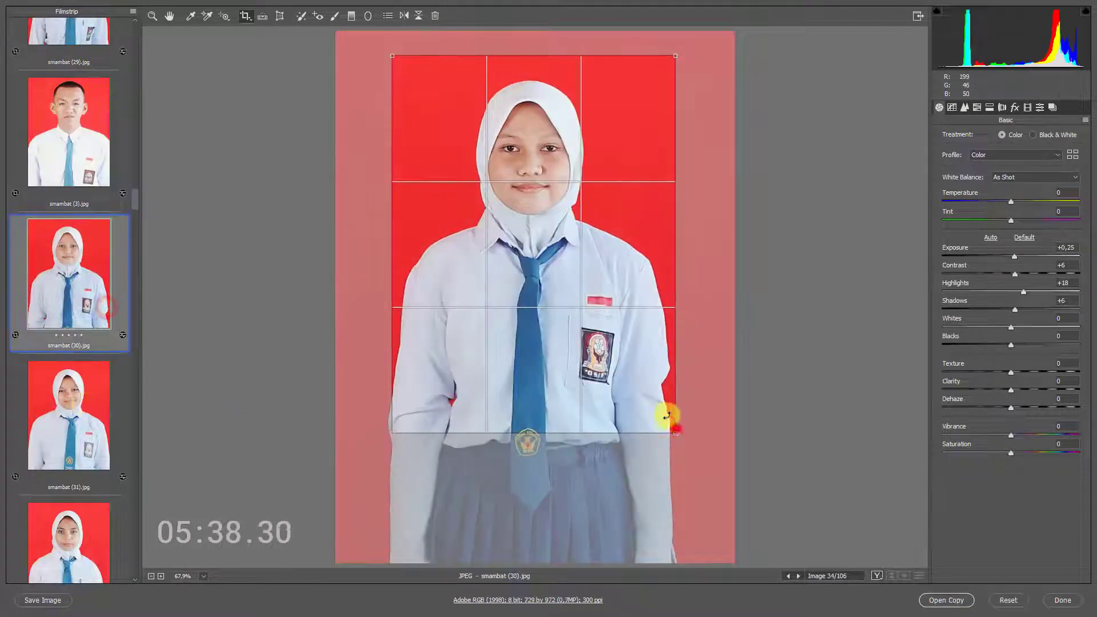
pyautogui.moveTo(667, 417); pyautogui.dragTo(639, 400)
pyautogui.click(79, 424)
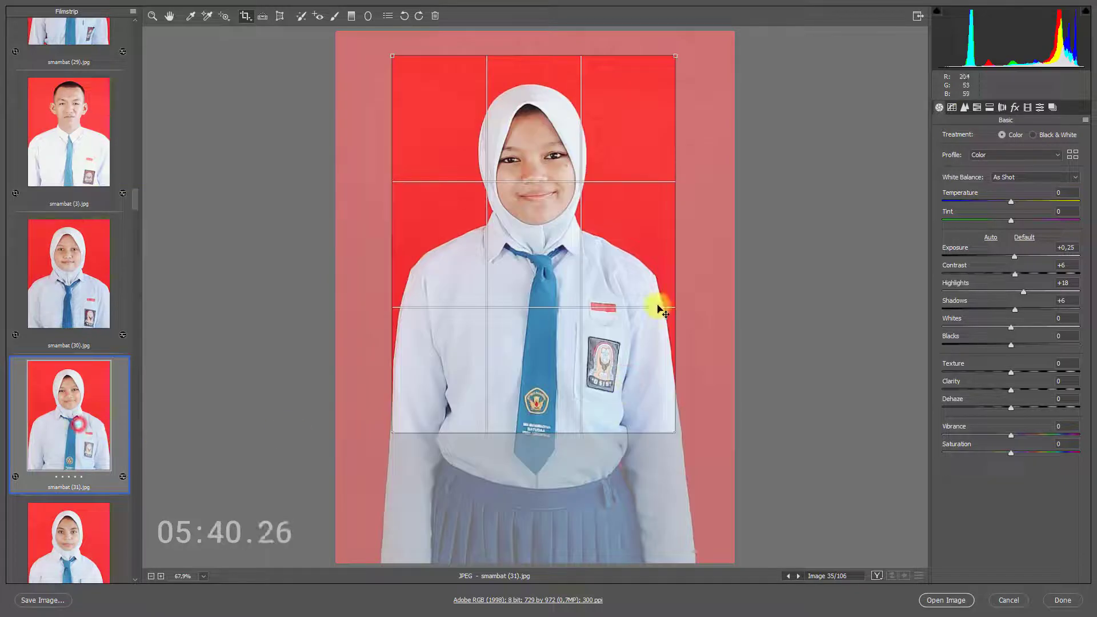
pyautogui.moveTo(702, 53); pyautogui.dragTo(682, 50)
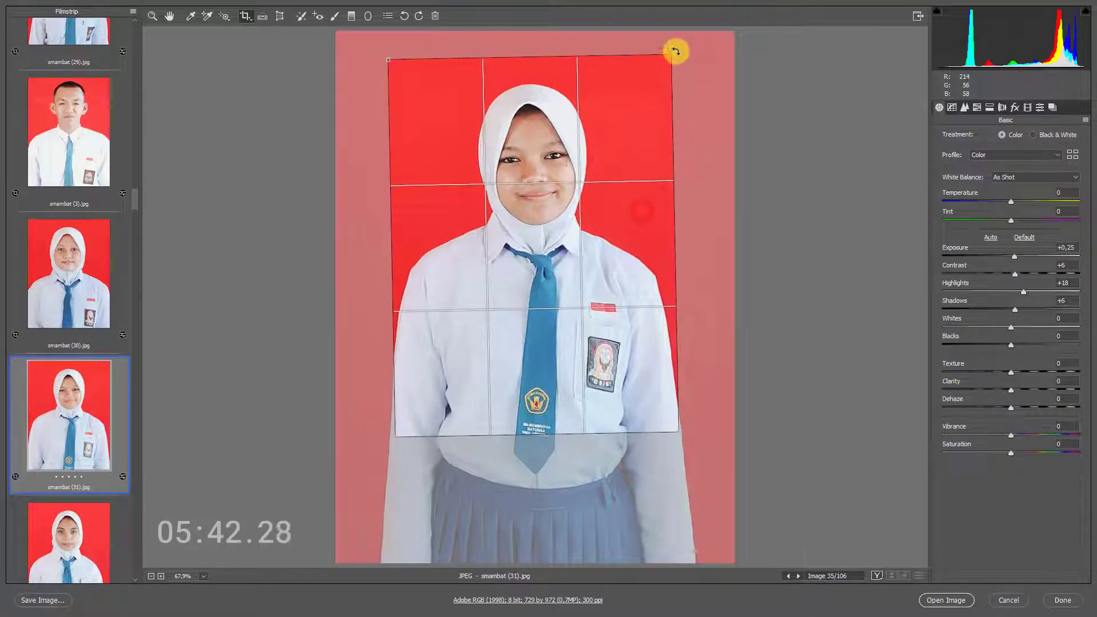
# Tighten the crops on smambat (32) and smambat (33).
pyautogui.scroll(-3, 54, 503)
pyautogui.scroll(-2, 59, 453)
pyautogui.click(74, 224)
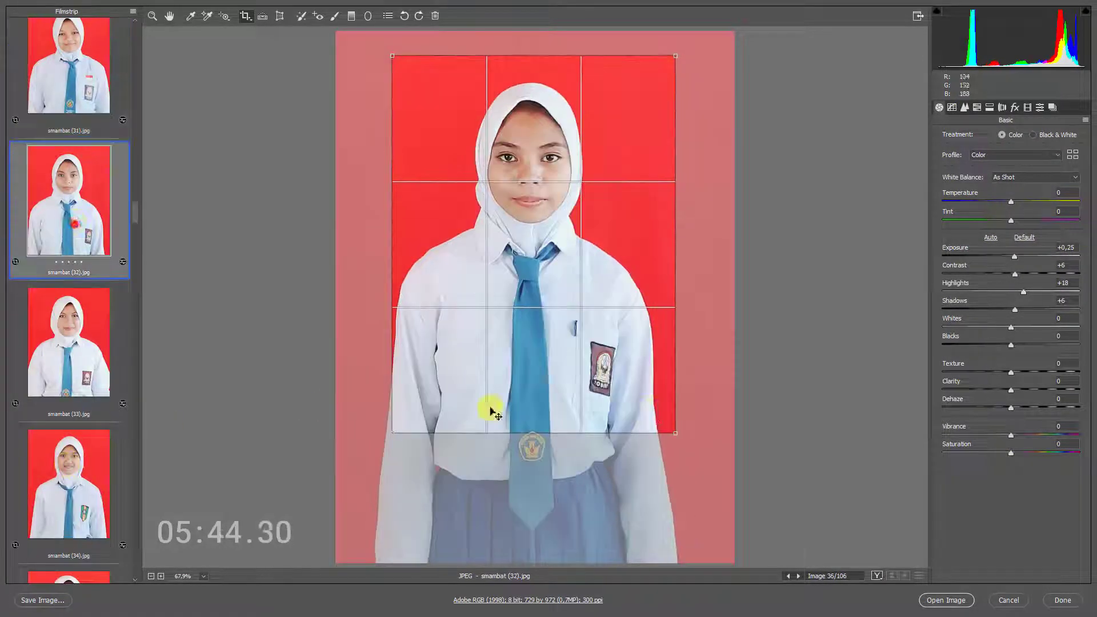
pyautogui.moveTo(623, 400); pyautogui.dragTo(602, 404)
pyautogui.moveTo(663, 419); pyautogui.dragTo(625, 388)
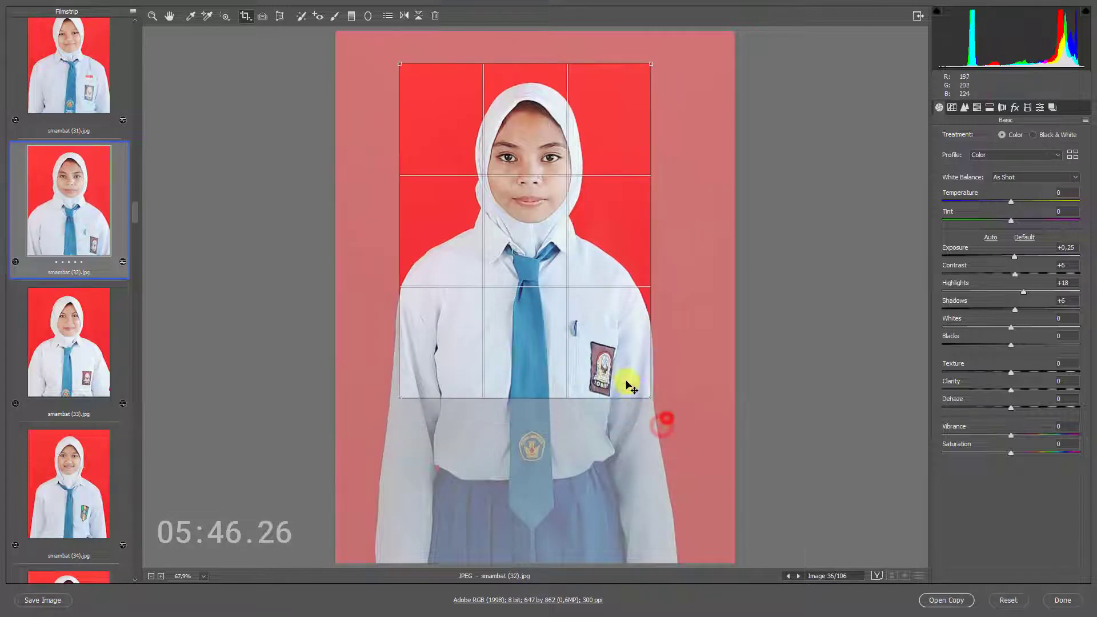
pyautogui.click(76, 401)
pyautogui.moveTo(679, 436); pyautogui.dragTo(629, 363)
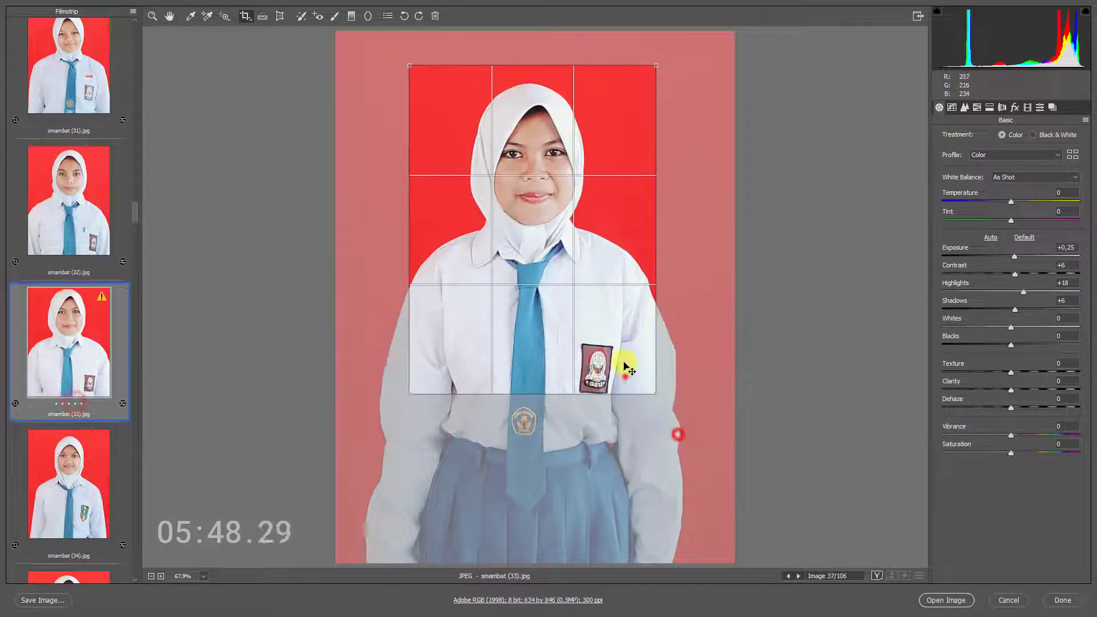
# Resize the smambat (34) crop and shrink smambat (35)'s crop to 667x889.
pyautogui.click(76, 457)
pyautogui.moveTo(674, 434); pyautogui.dragTo(632, 366)
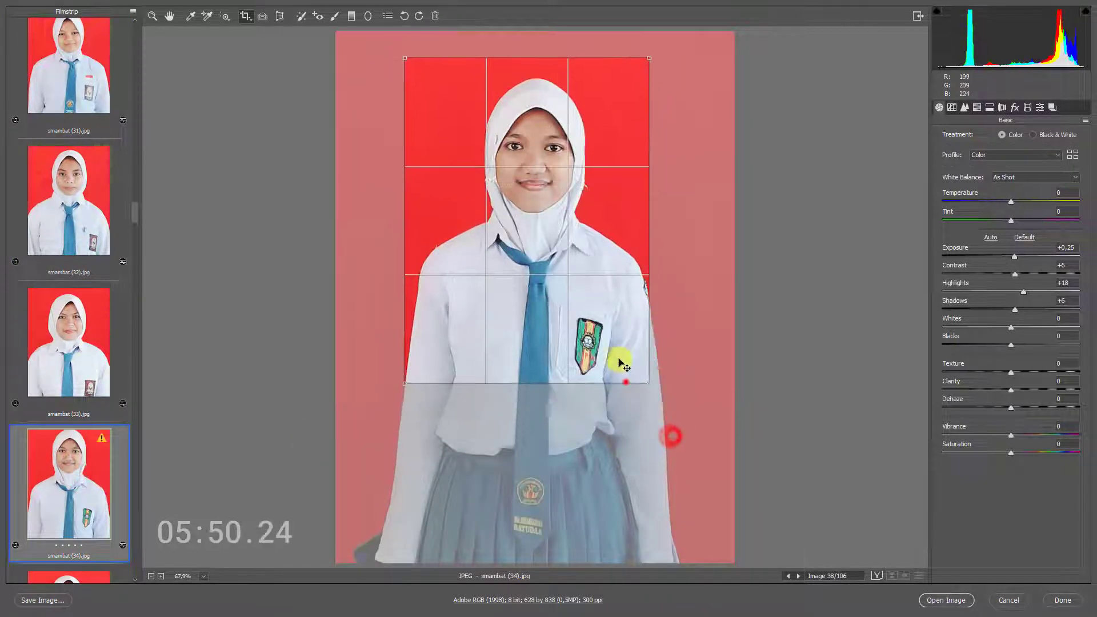
pyautogui.scroll(-5, 130, 215)
pyautogui.click(85, 247)
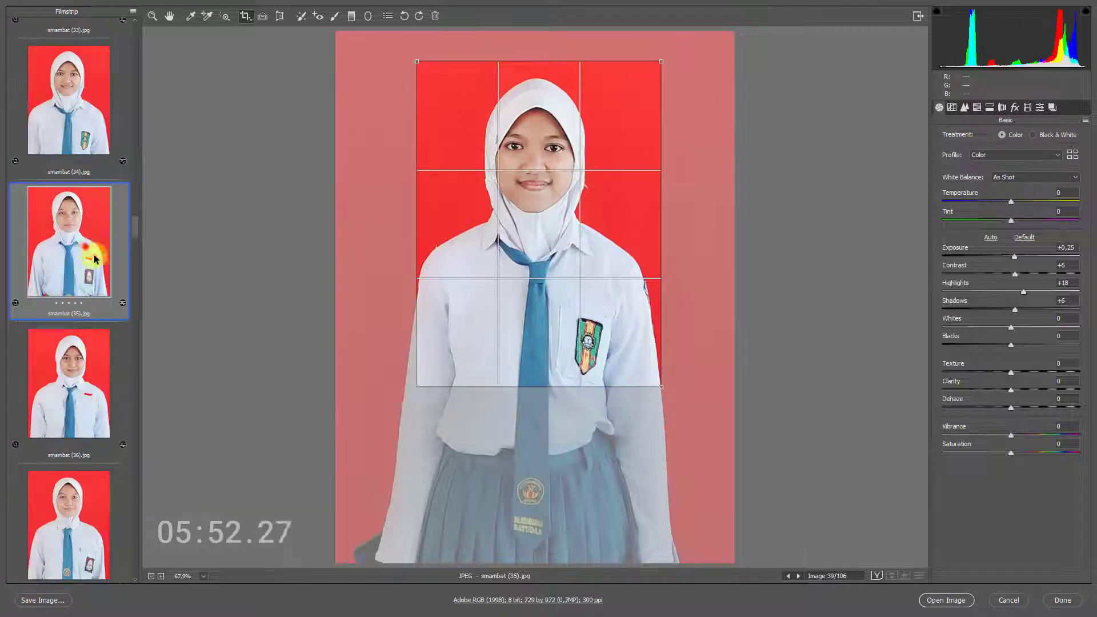
pyautogui.moveTo(676, 433)
pyautogui.mouseDown()
pyautogui.moveTo(630, 360)
pyautogui.moveTo(631, 370)
pyautogui.mouseUp()
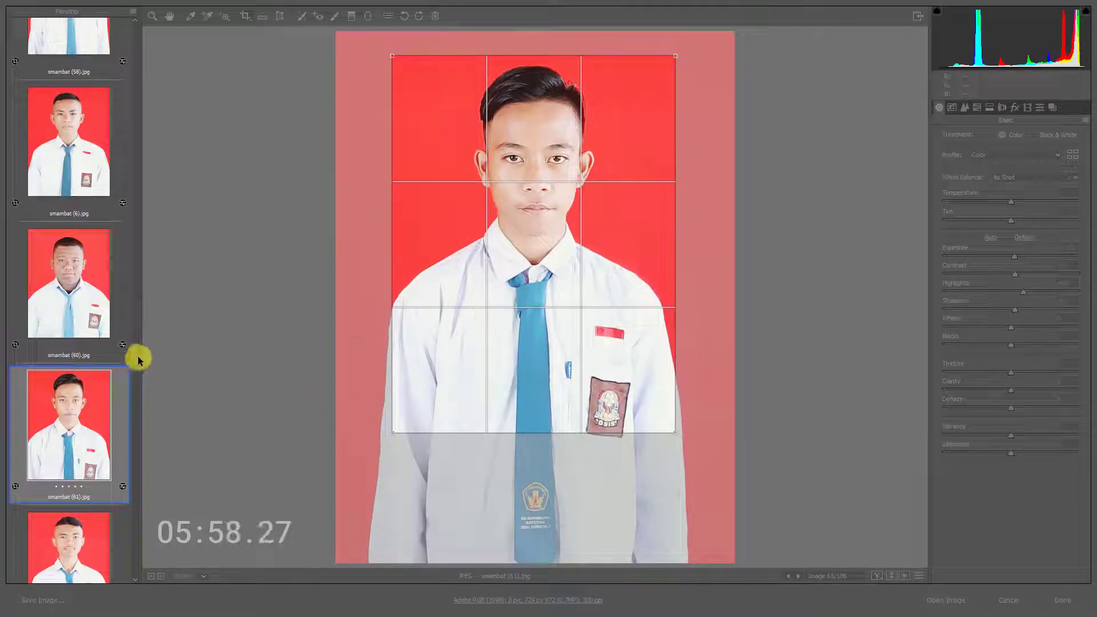
pyautogui.scroll(-8, 136, 365)
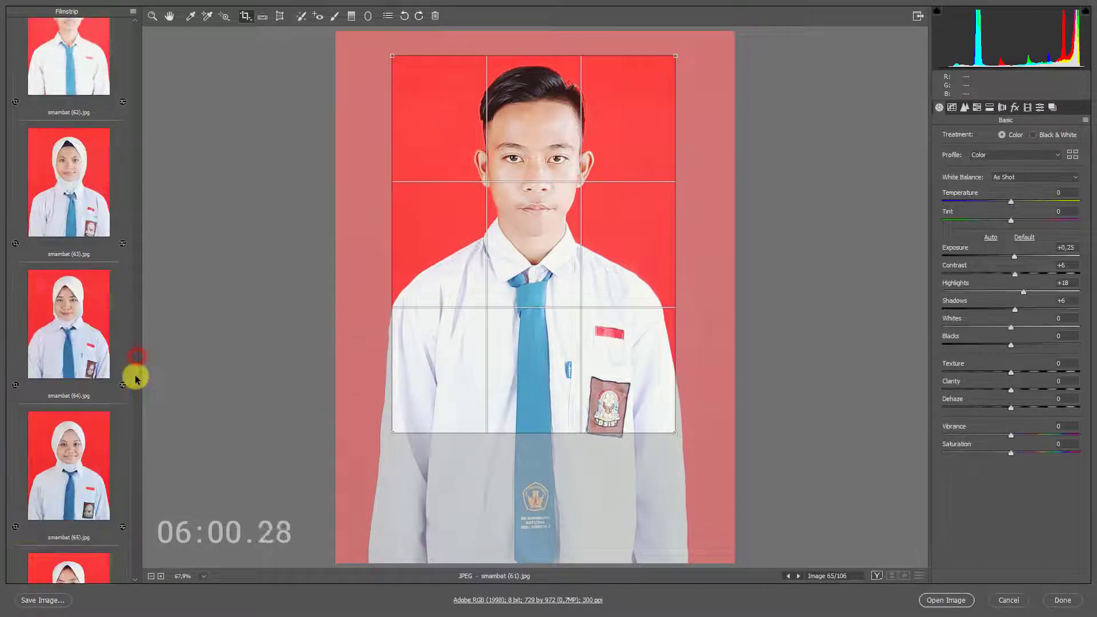
pyautogui.moveTo(134, 375); pyautogui.dragTo(139, 402)
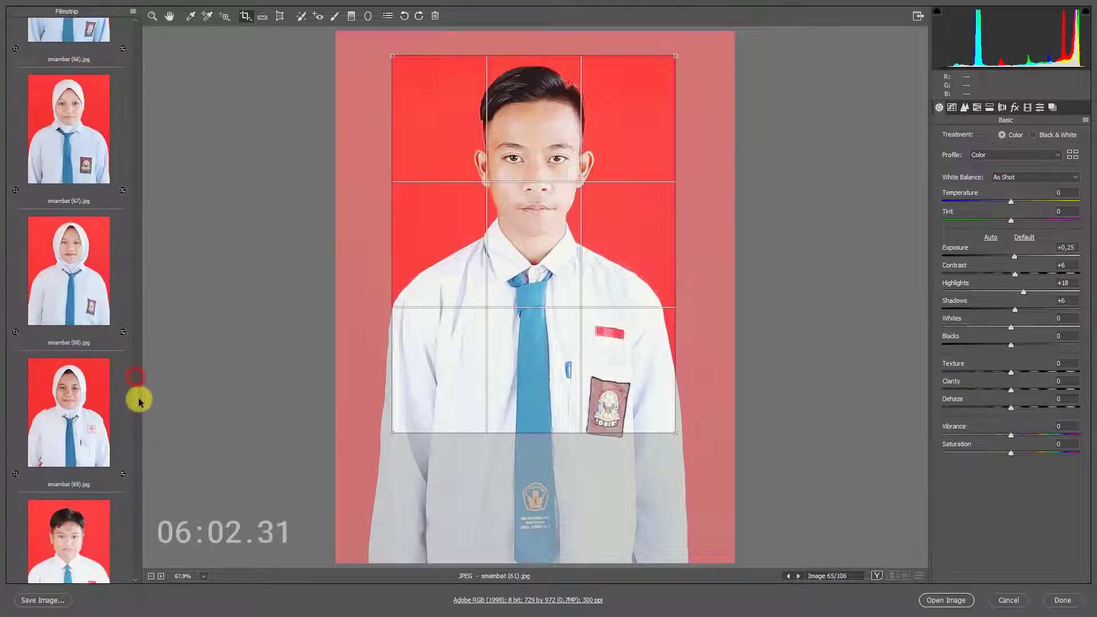
# Check smambat (70) and nudge the crop frame on smambat (94).
pyautogui.scroll(-2, 111, 404)
pyautogui.scroll(-3, 113, 406)
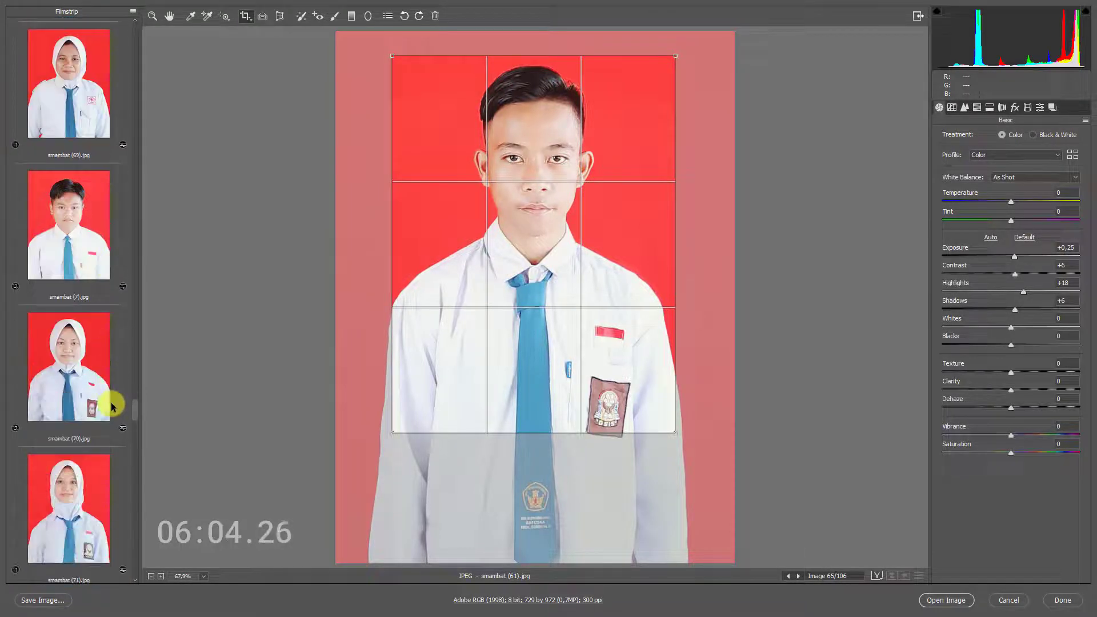
pyautogui.click(80, 391)
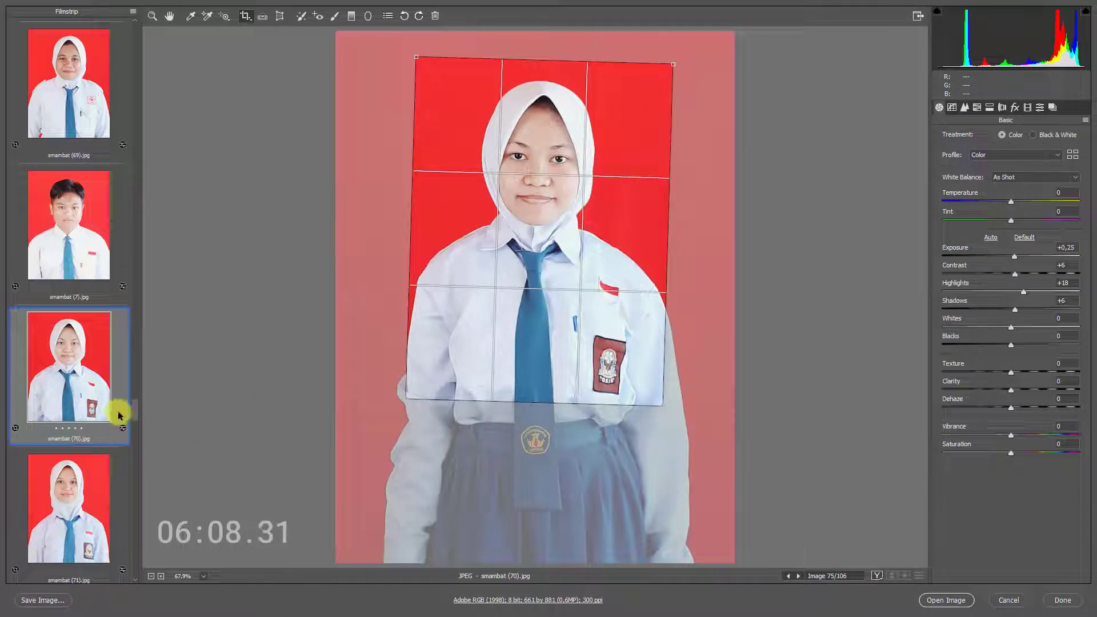
pyautogui.moveTo(137, 414); pyautogui.dragTo(152, 544)
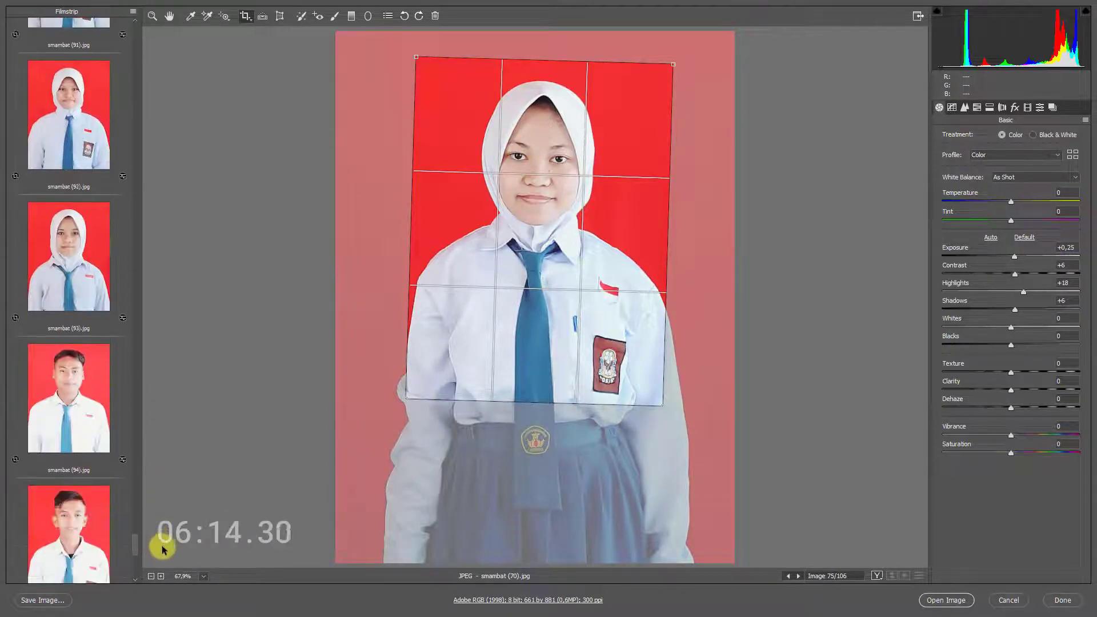
pyautogui.click(90, 424)
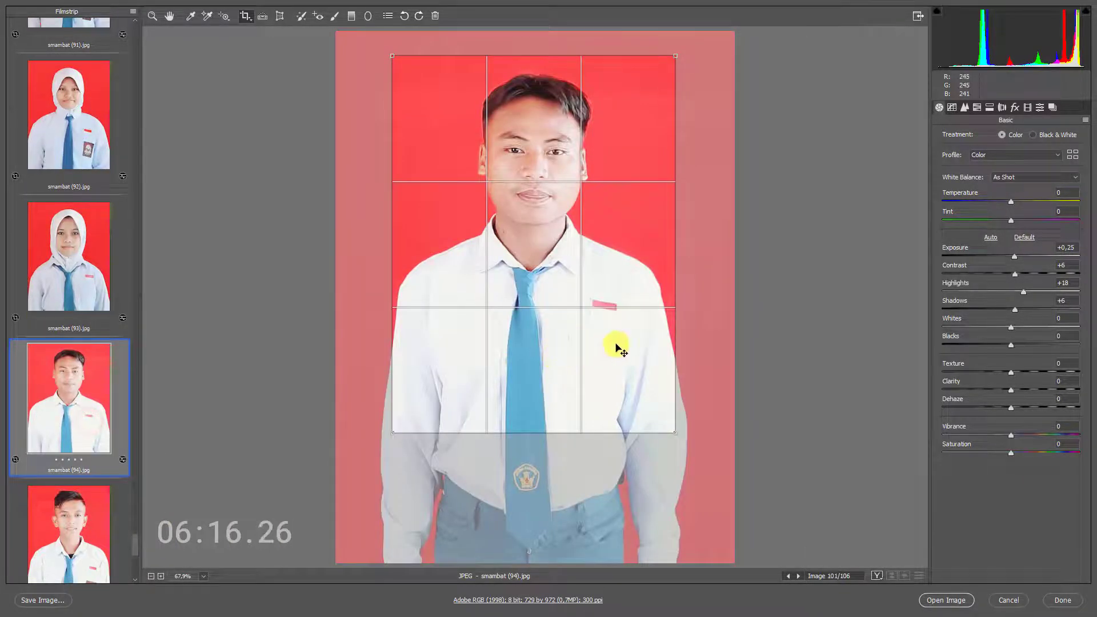
pyautogui.moveTo(616, 345); pyautogui.dragTo(617, 345)
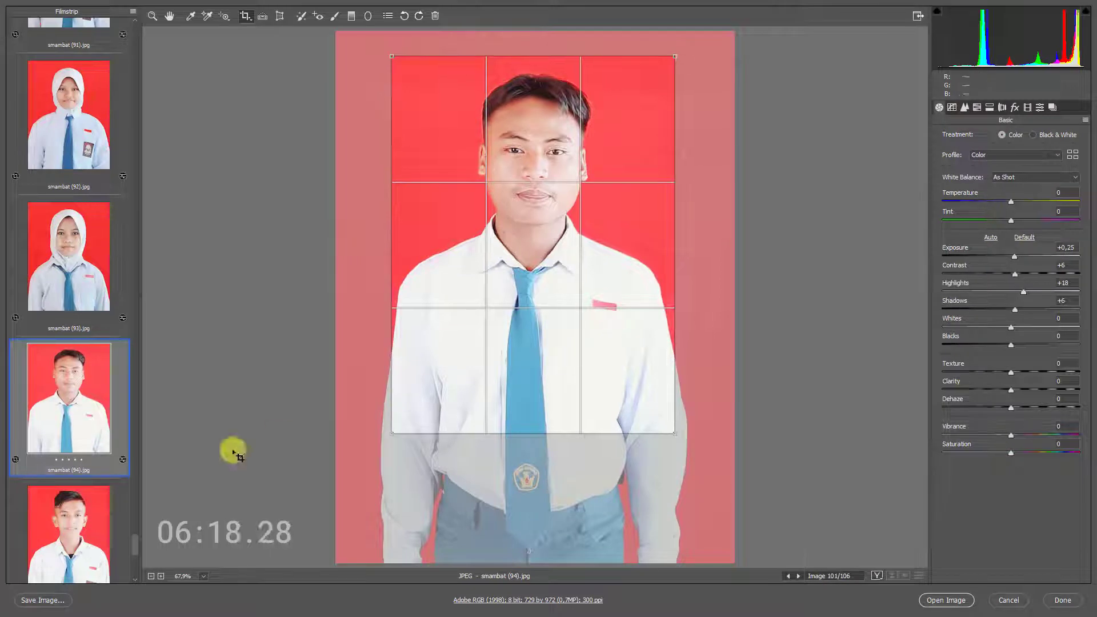
pyautogui.click(136, 552)
pyautogui.moveTo(136, 552); pyautogui.dragTo(137, 561)
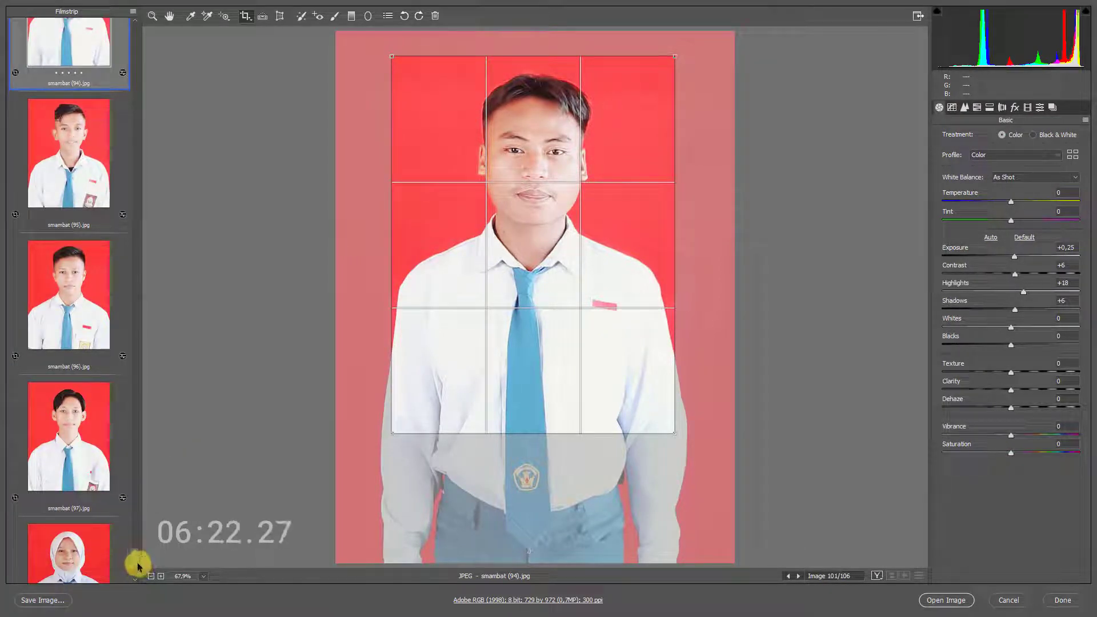
pyautogui.click(137, 570)
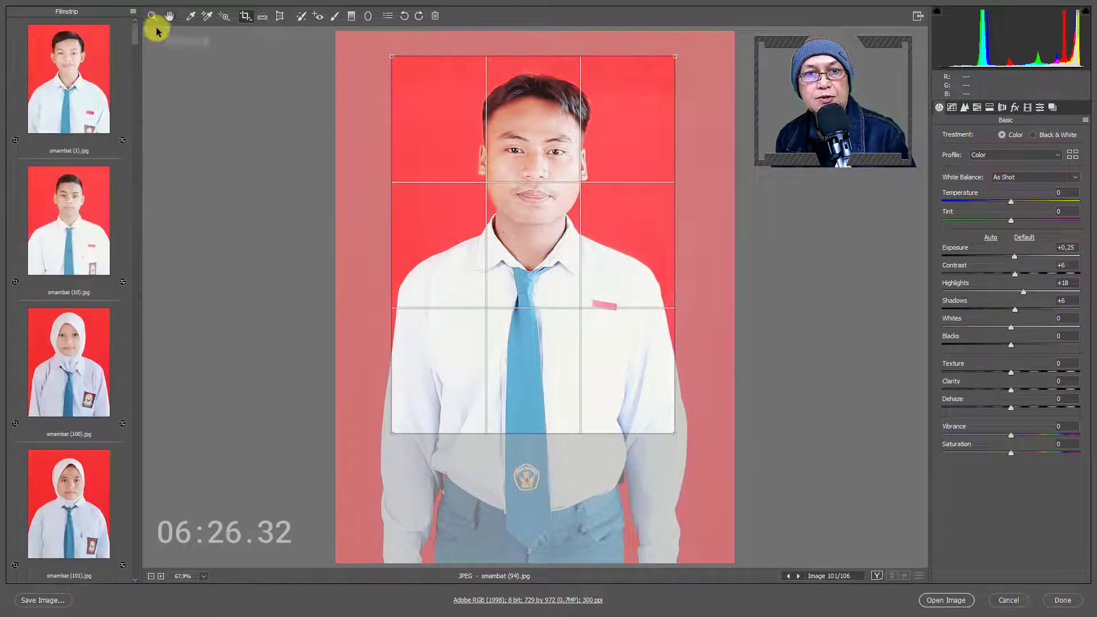
# Select all 106 portraits, starting from smambat (1).
pyautogui.click(94, 103)
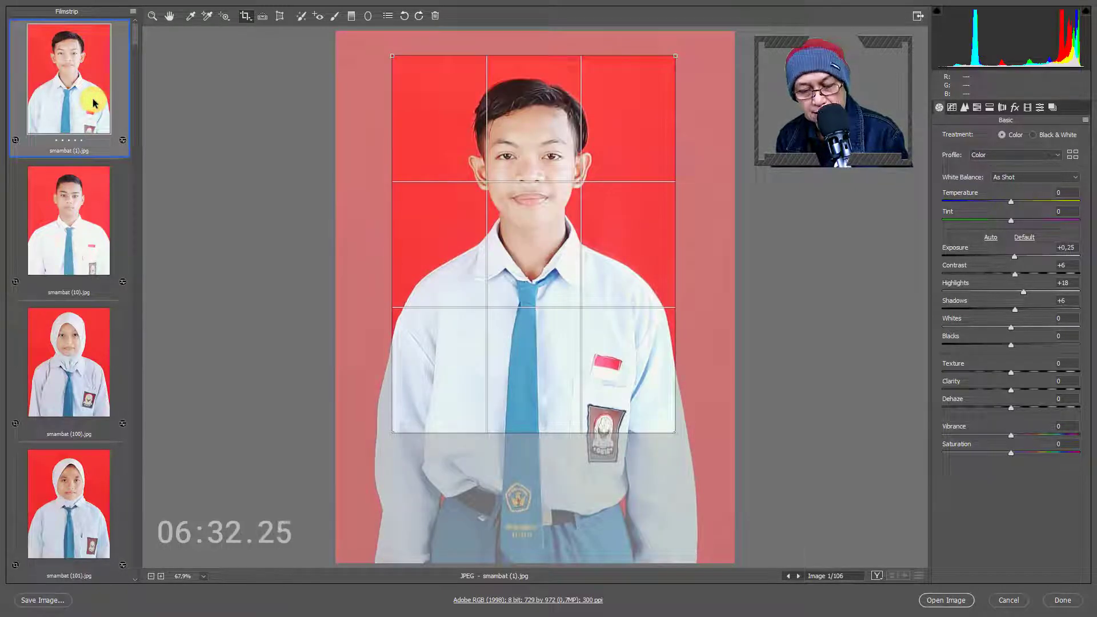
pyautogui.rightClick(94, 103)
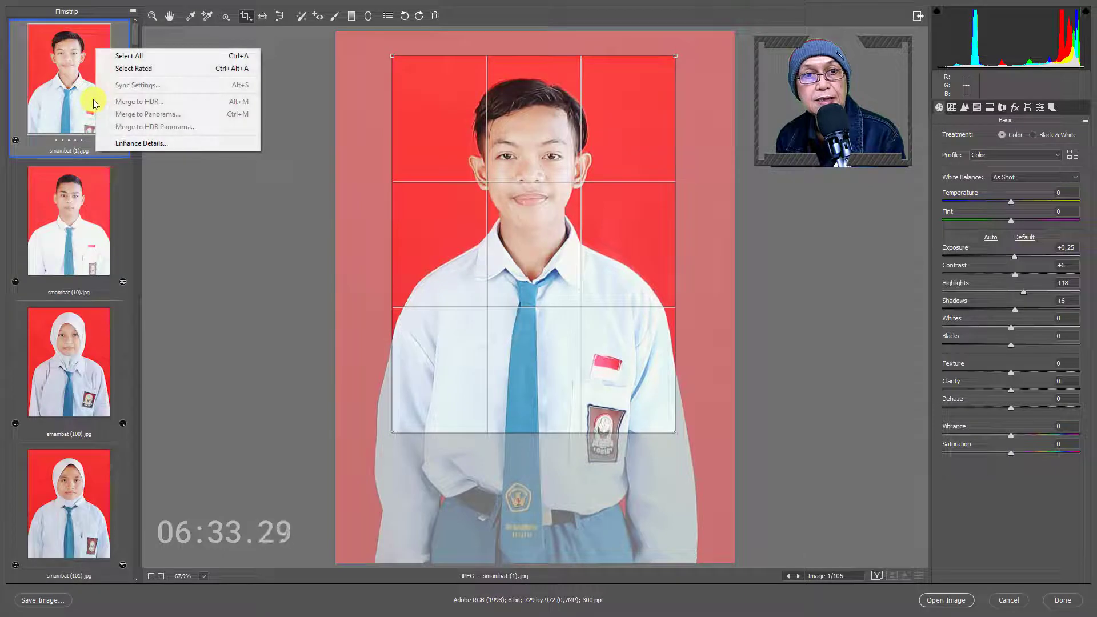
pyautogui.click(123, 55)
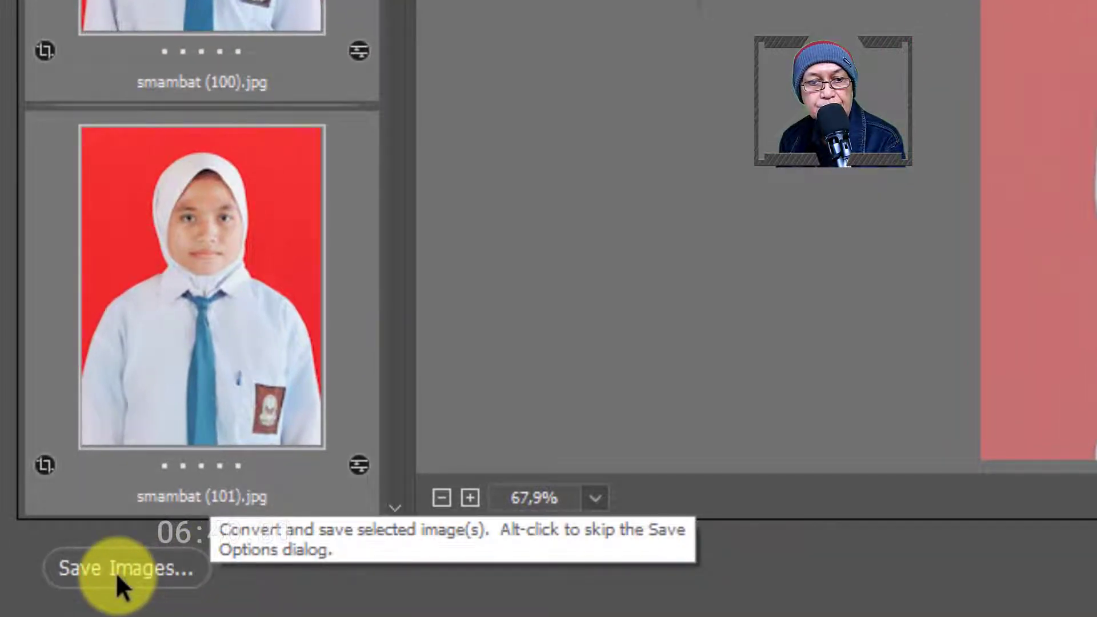
# Save the colour copies into photo > Color34, named by Document Name.
pyautogui.click(116, 573)
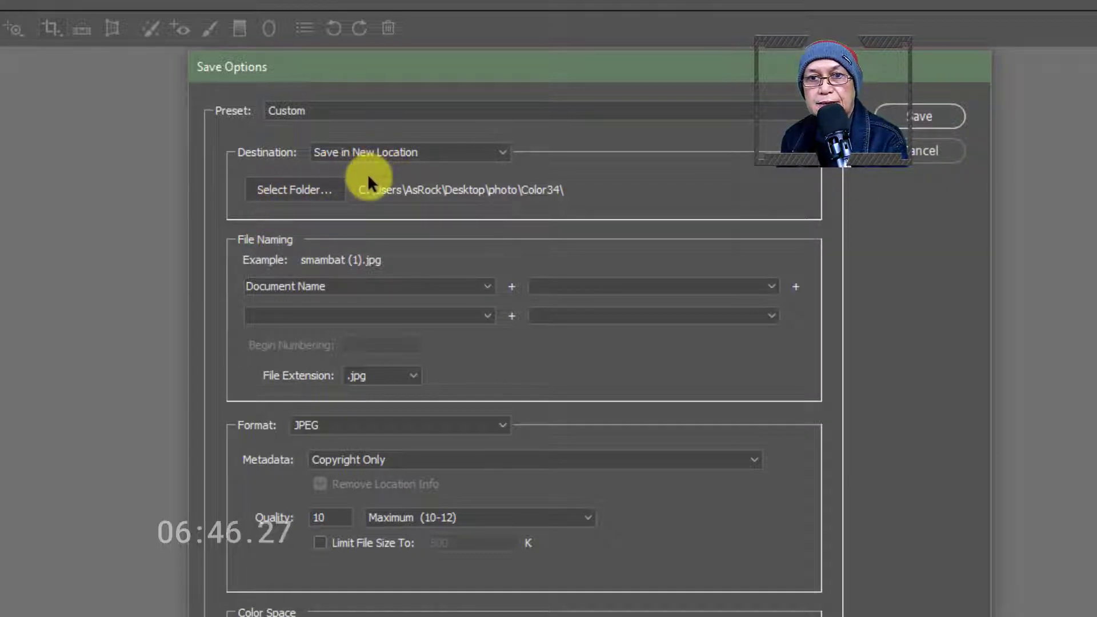
pyautogui.click(305, 193)
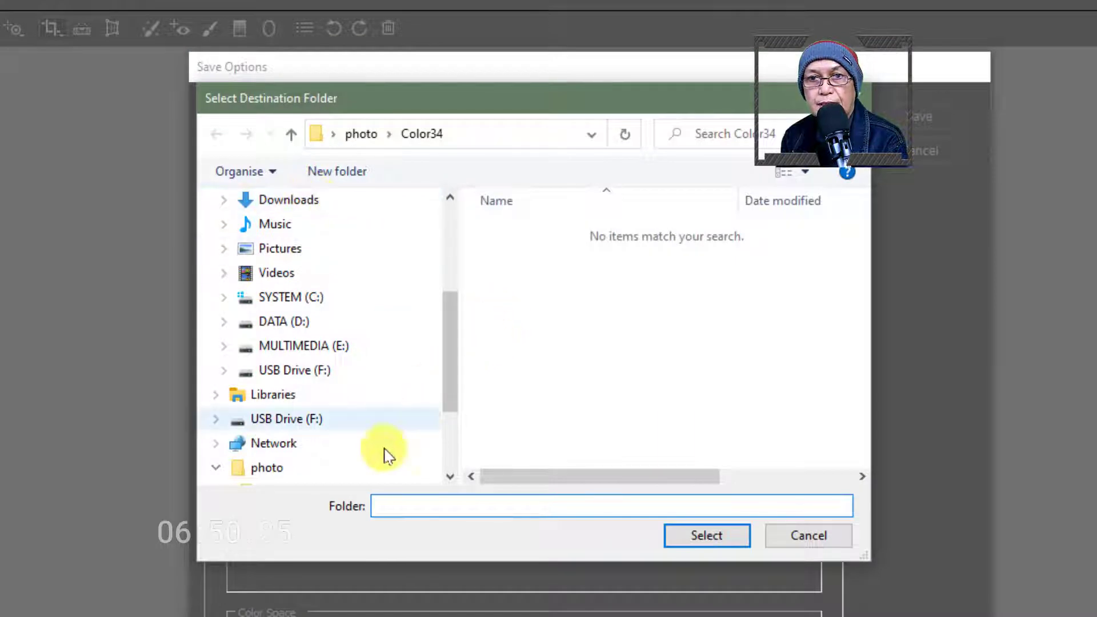
pyautogui.click(269, 468)
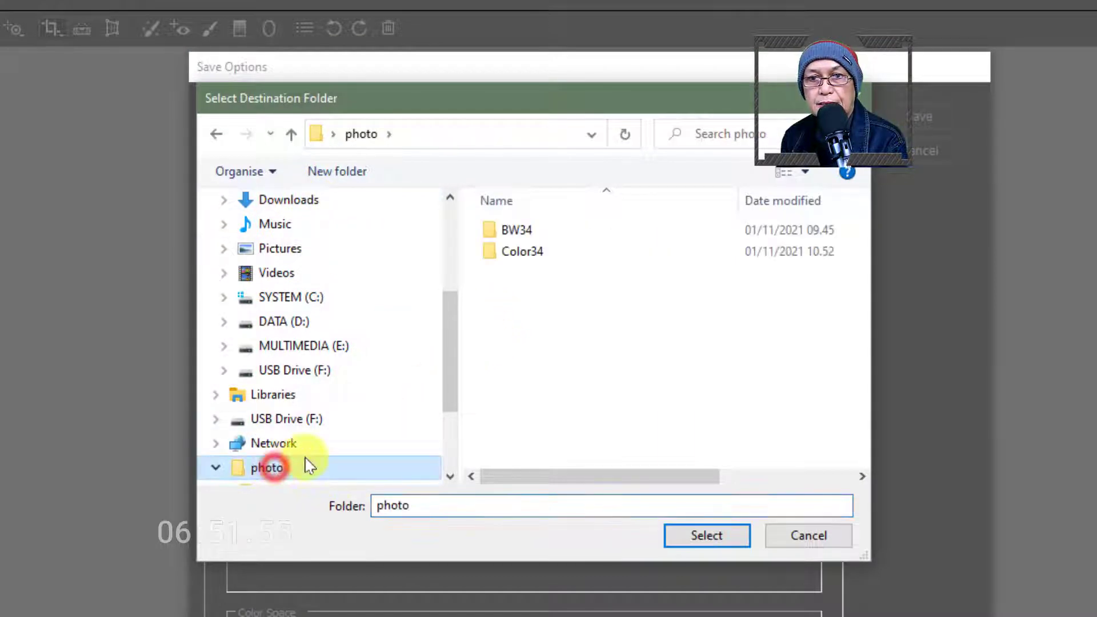
pyautogui.doubleClick(519, 263)
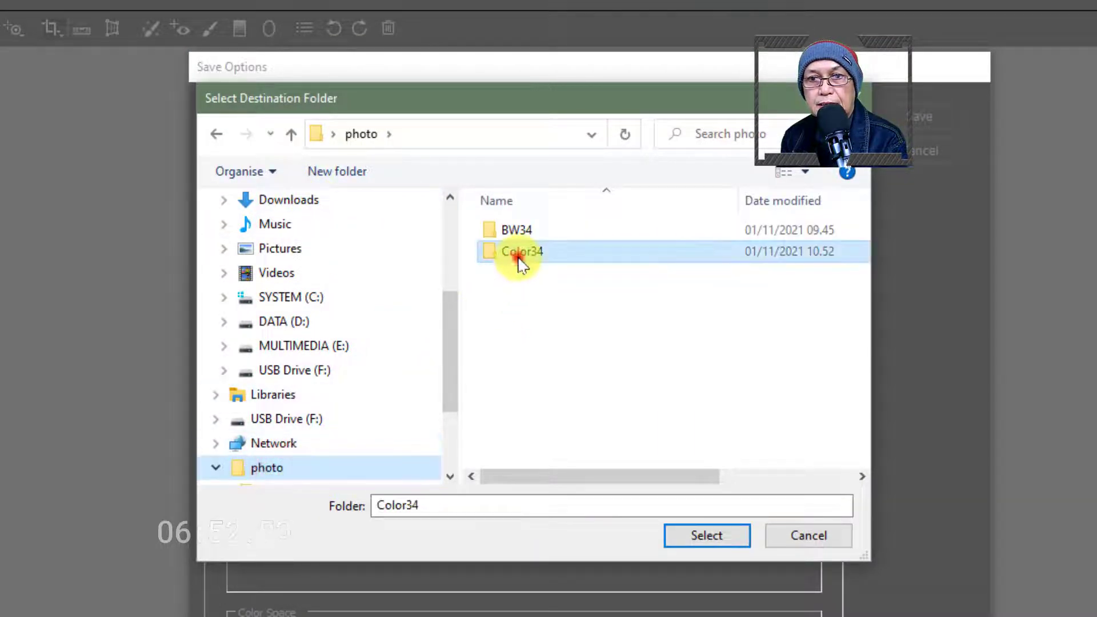
pyautogui.click(709, 537)
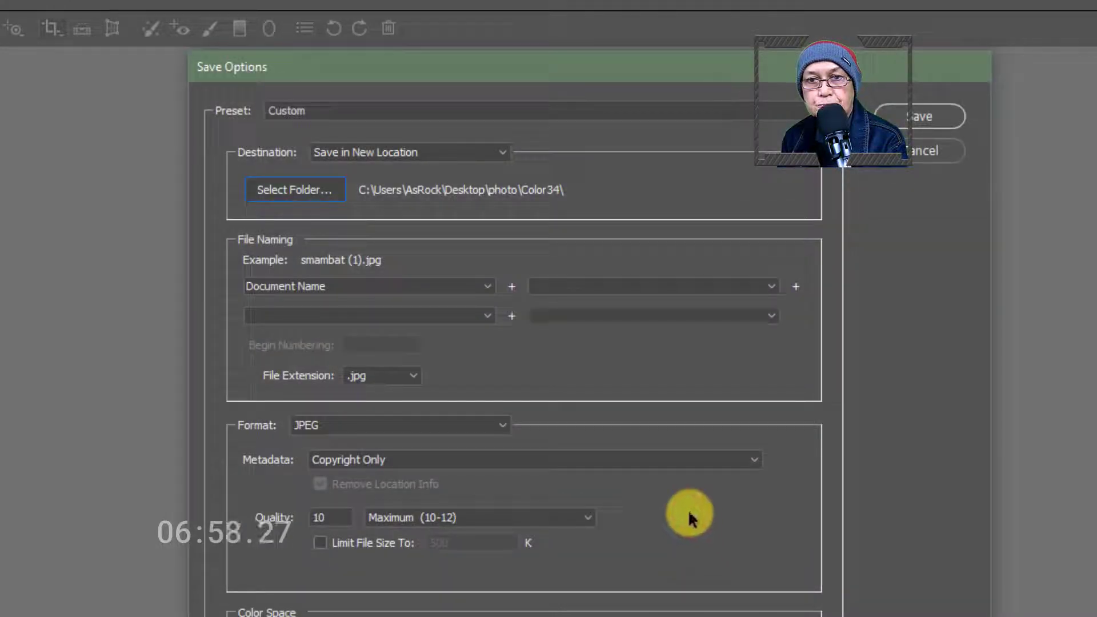
pyautogui.click(483, 288)
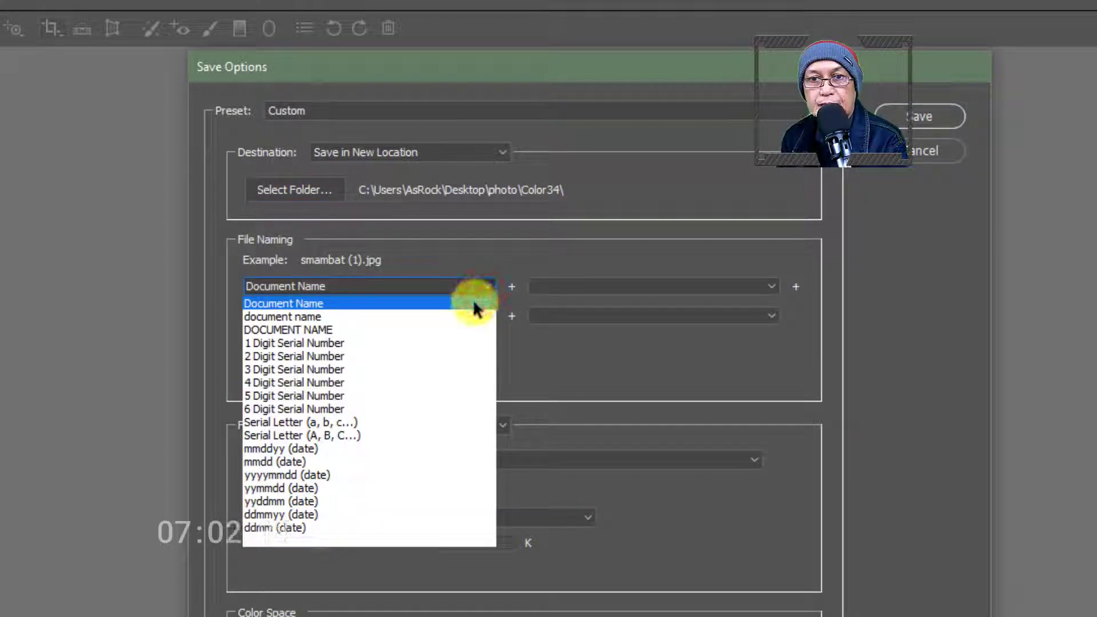
pyautogui.click(475, 305)
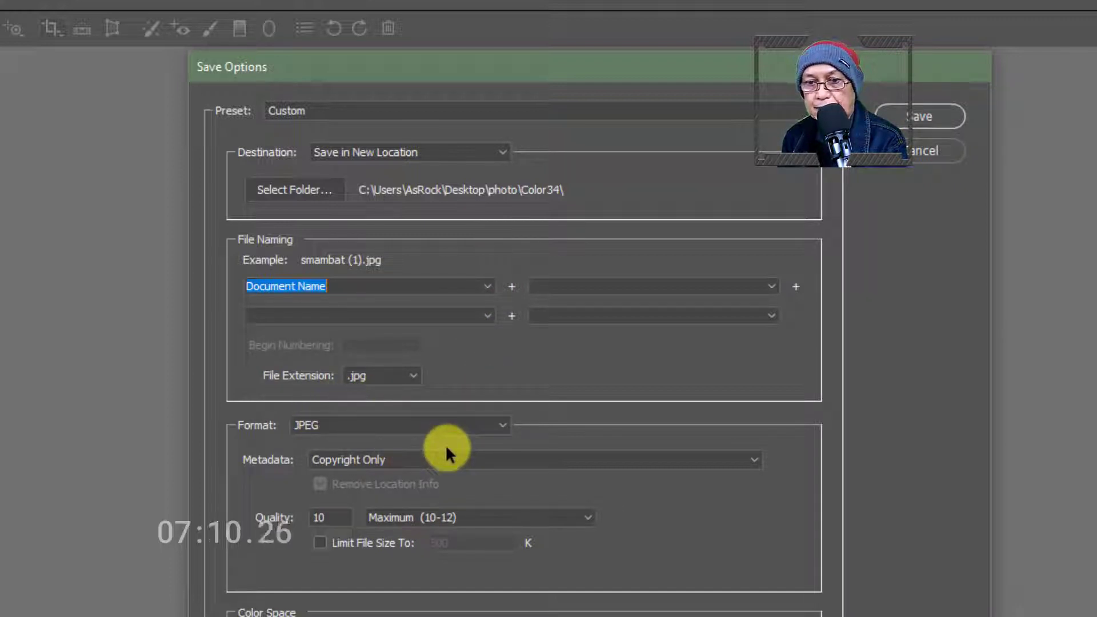
pyautogui.click(913, 117)
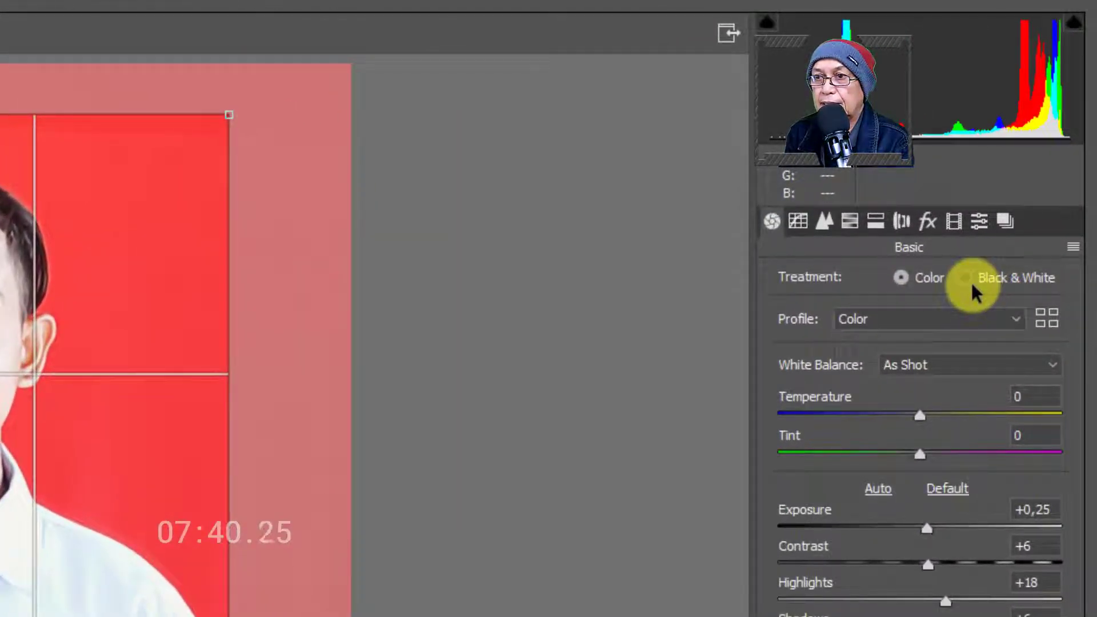
# Set Treatment to Black & White, Highlights from +18 to +13, and raise Whites to +3.
pyautogui.click(969, 279)
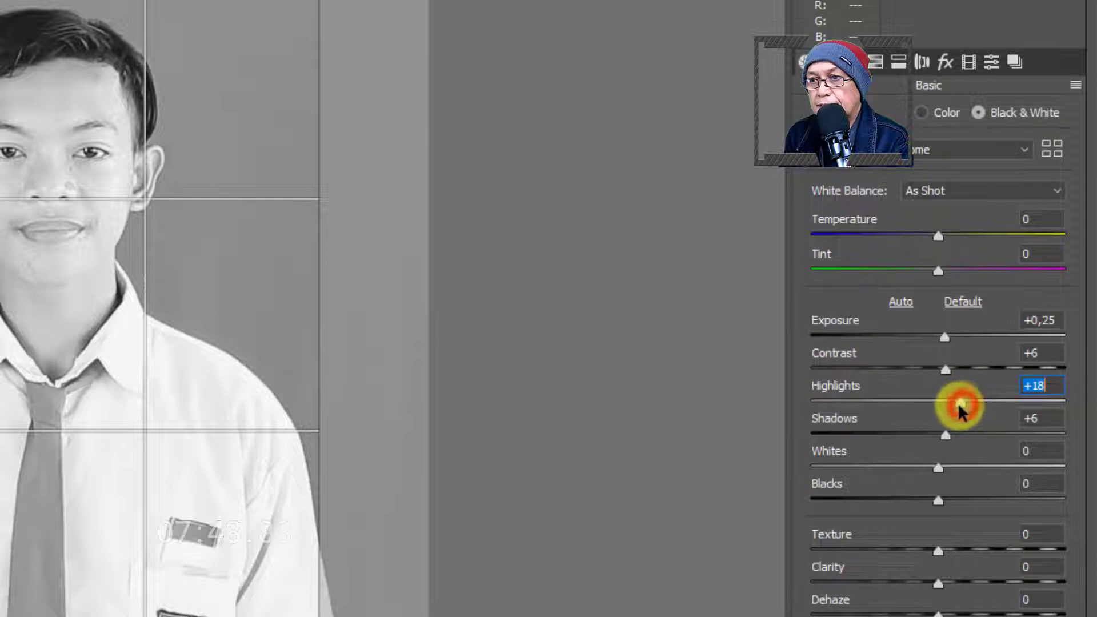
pyautogui.moveTo(959, 403); pyautogui.dragTo(954, 403)
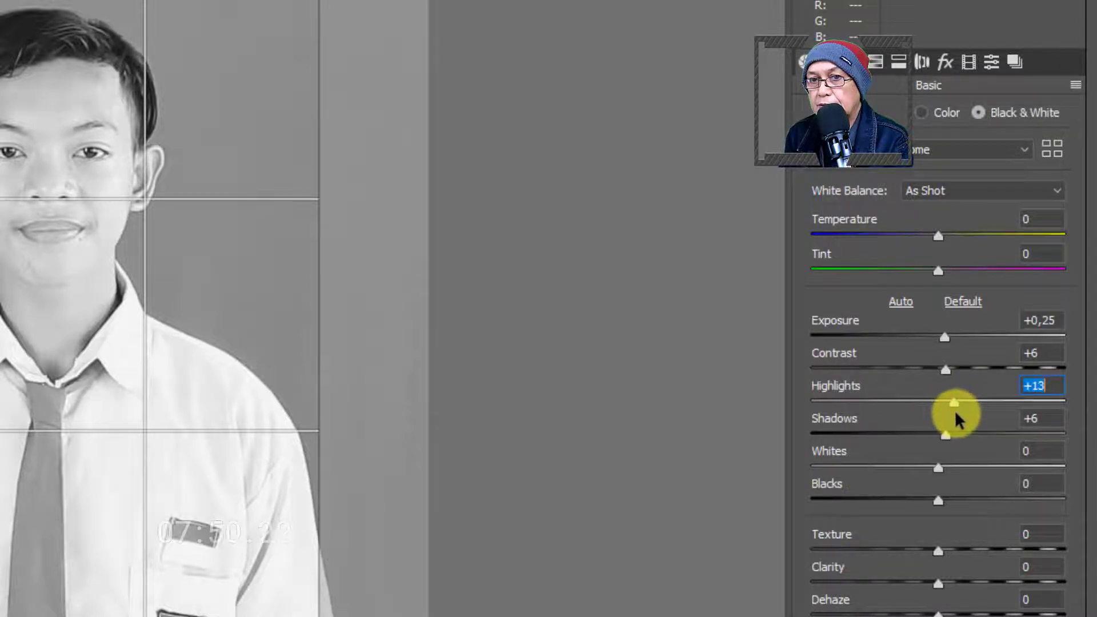
pyautogui.moveTo(944, 443); pyautogui.dragTo(954, 459)
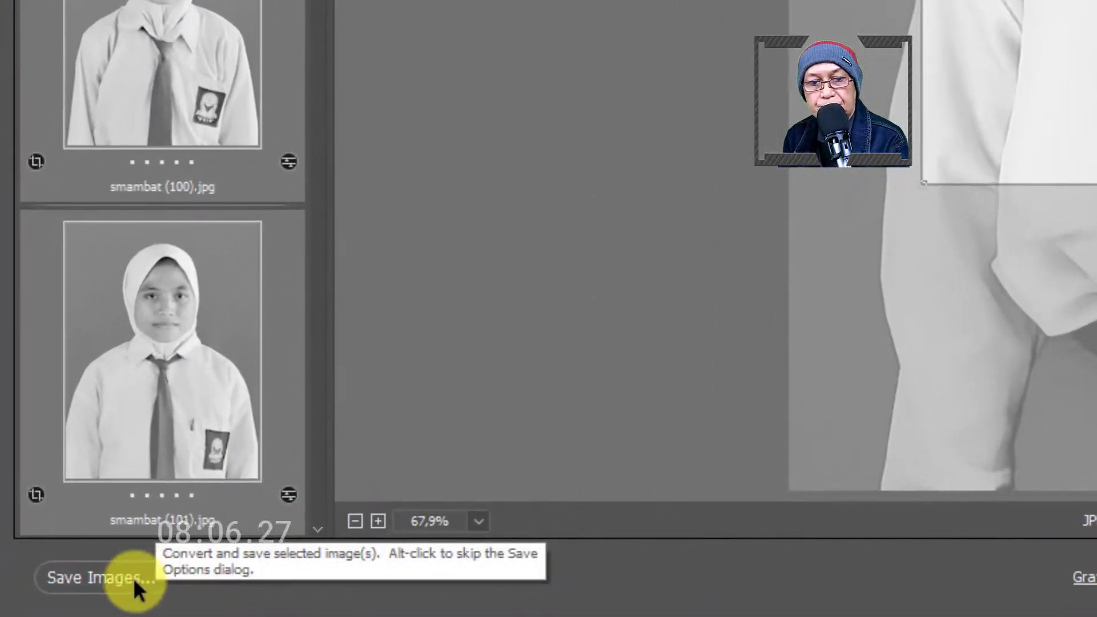
# Save the black-and-white copies into photo > BW34 and close Camera Raw with Done.
pyautogui.click(134, 582)
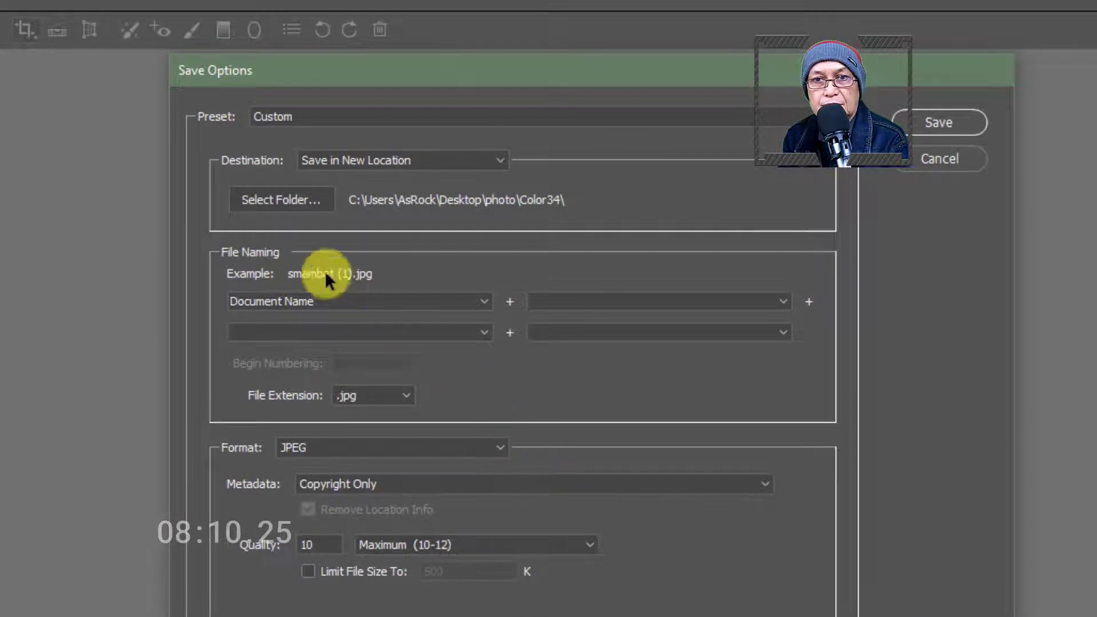
pyautogui.click(306, 203)
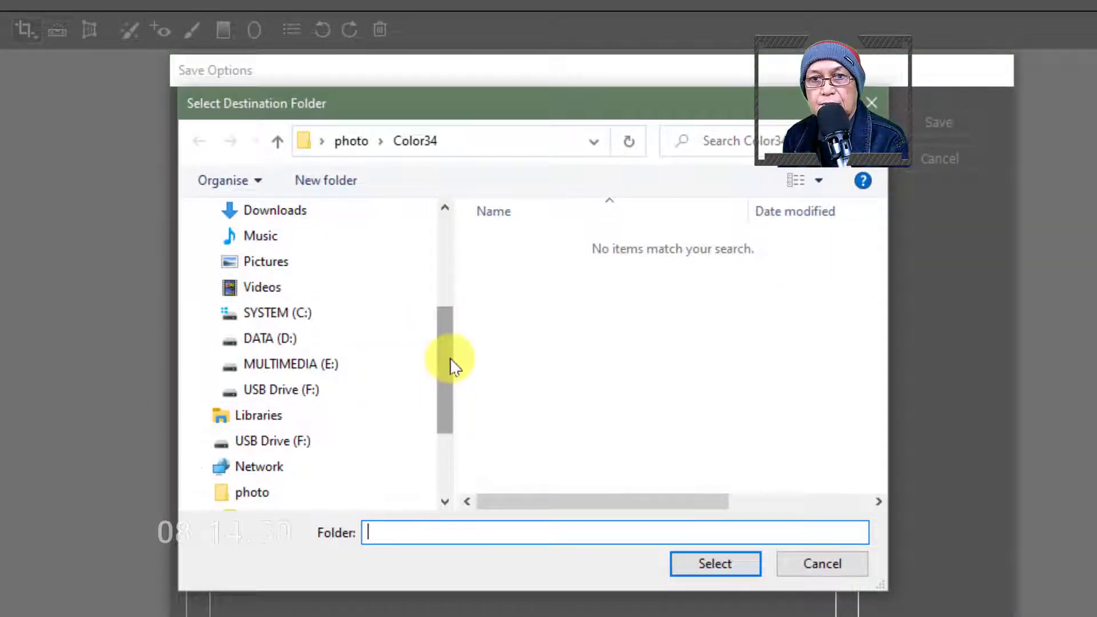
pyautogui.click(353, 141)
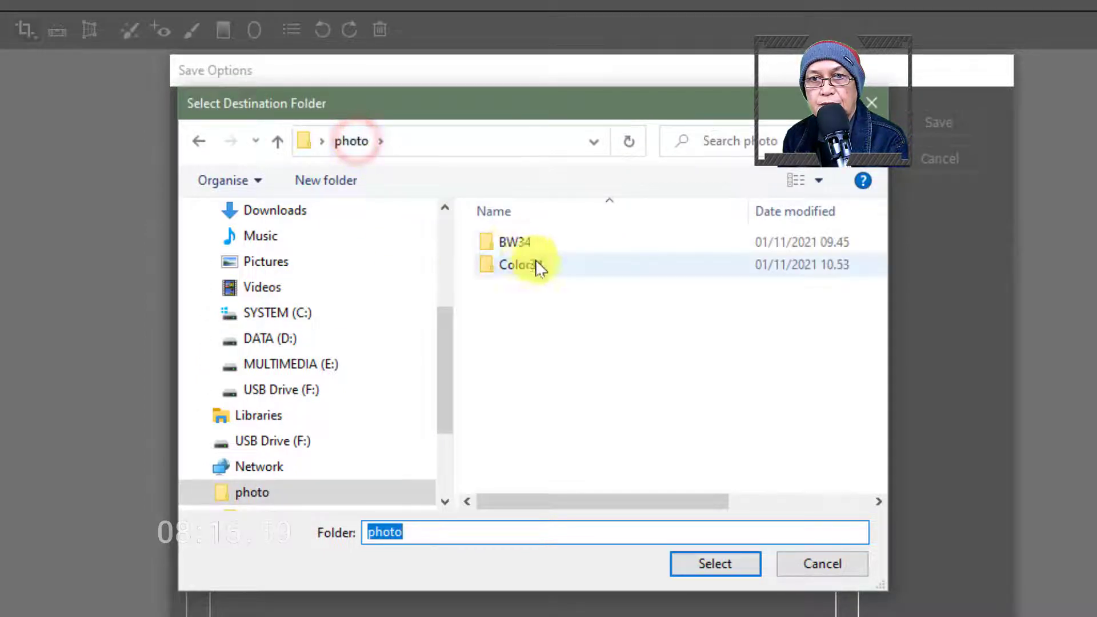
pyautogui.doubleClick(522, 245)
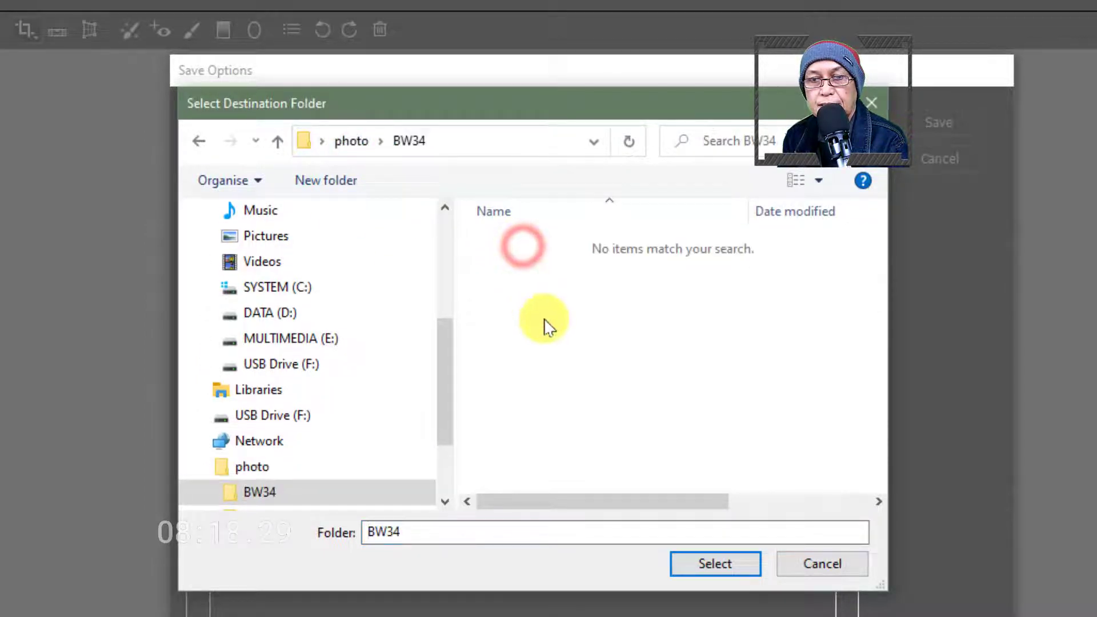
pyautogui.click(726, 571)
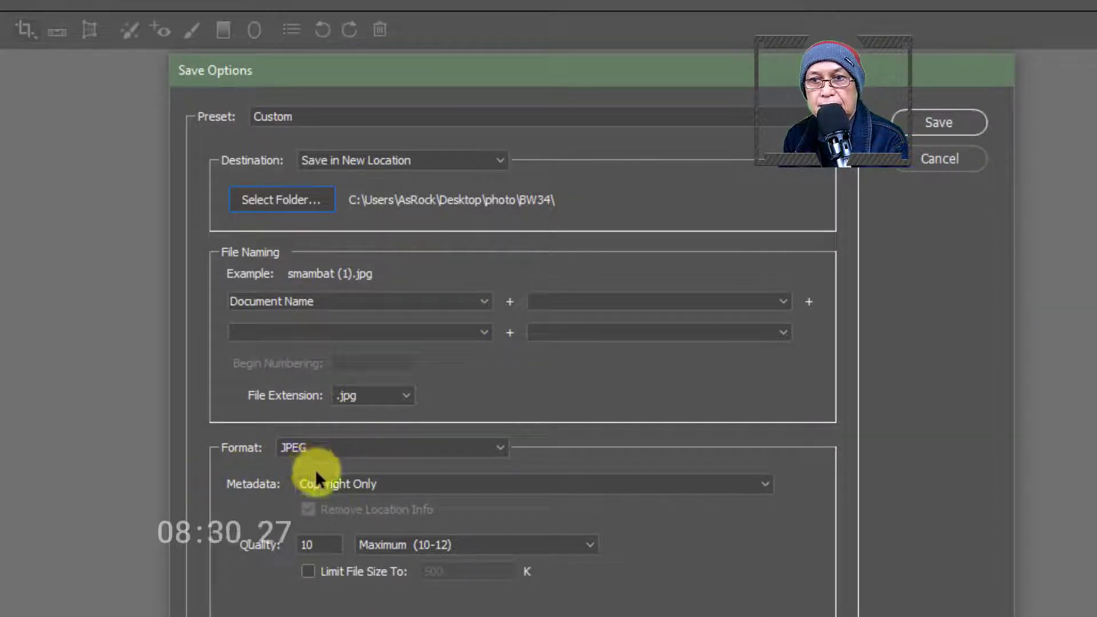
pyautogui.click(942, 124)
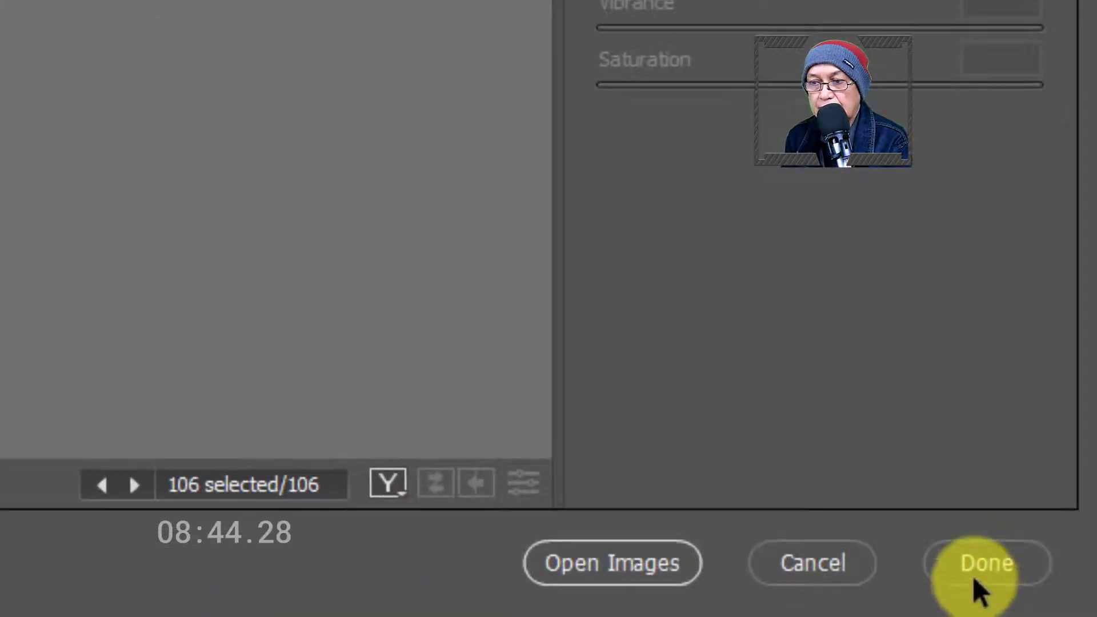
pyautogui.click(965, 575)
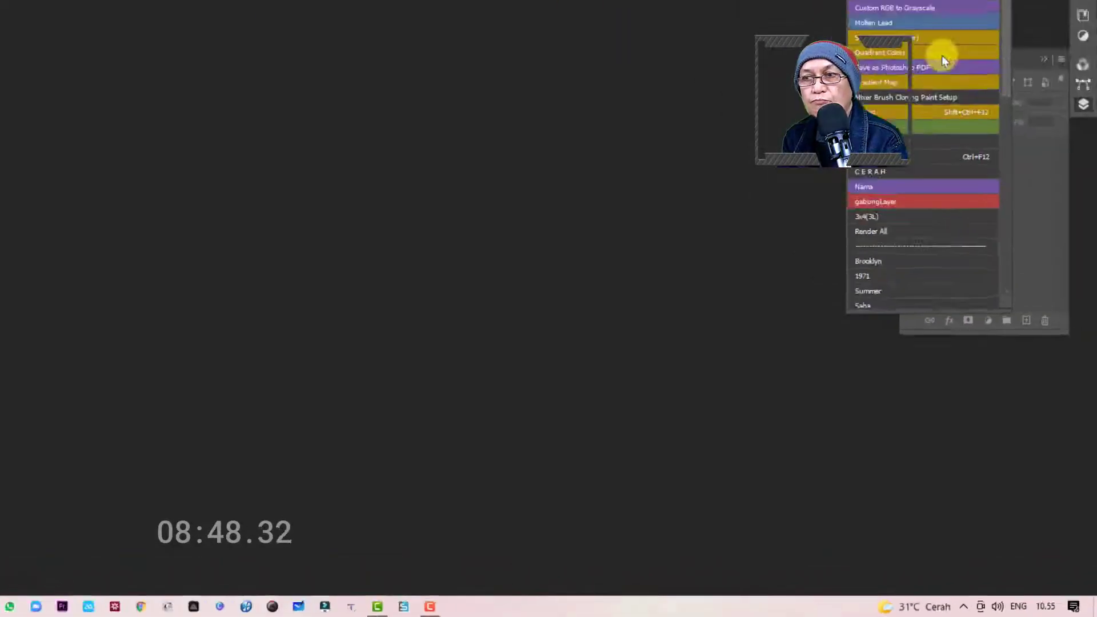
# Minimize Photoshop, inspect the Color34 copies, then open the BW34 folder in File Explorer.
pyautogui.click(1039, 5)
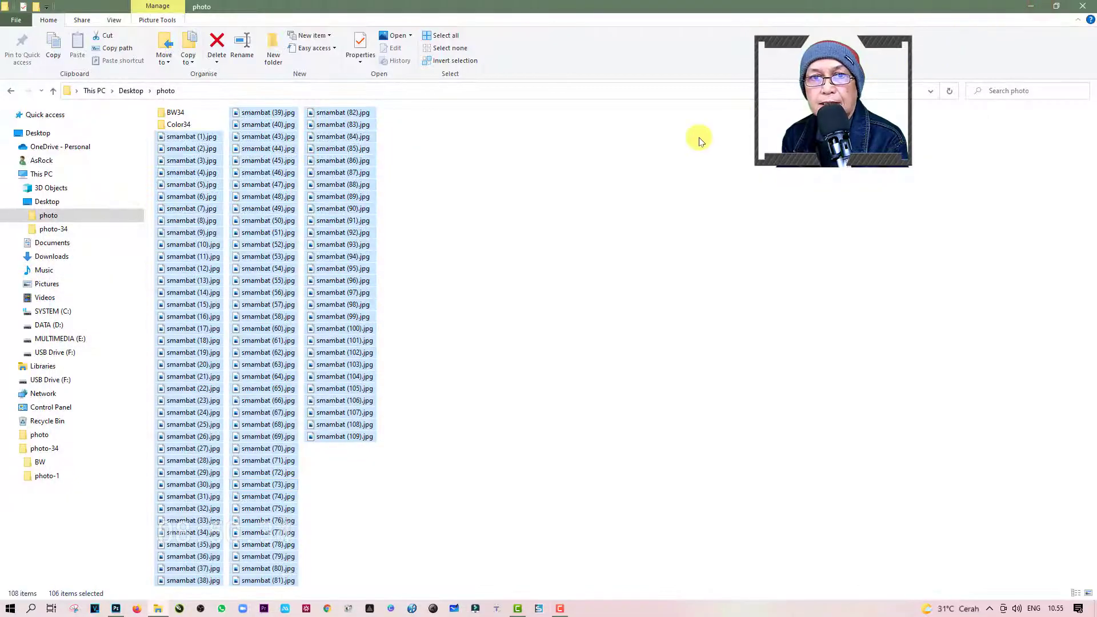
pyautogui.click(612, 184)
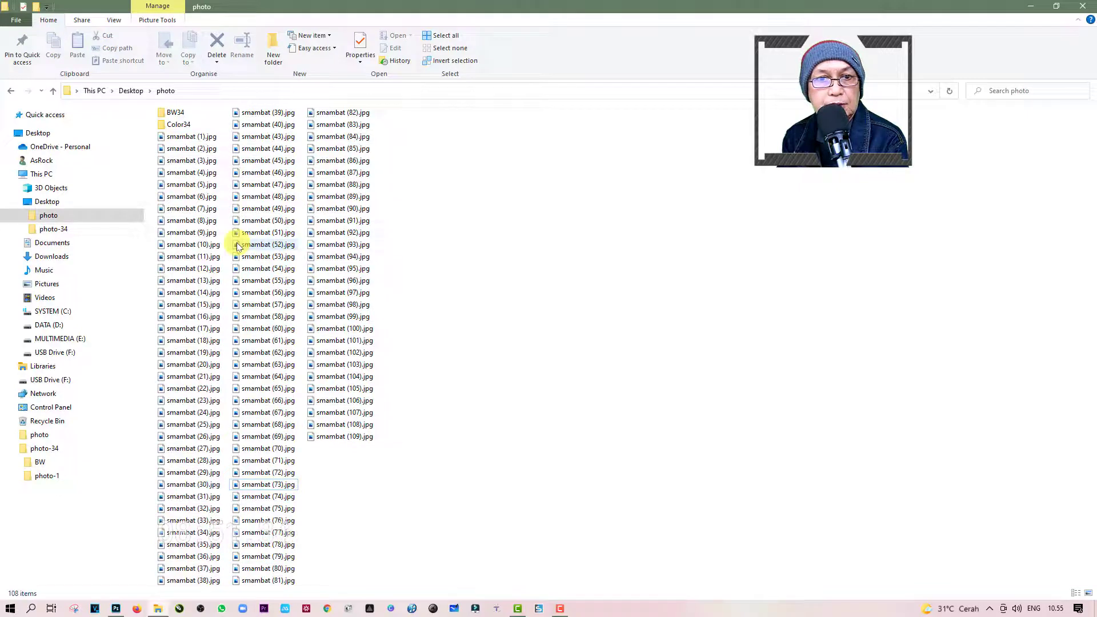
pyautogui.moveTo(179, 125)
pyautogui.doubleClick(186, 126)
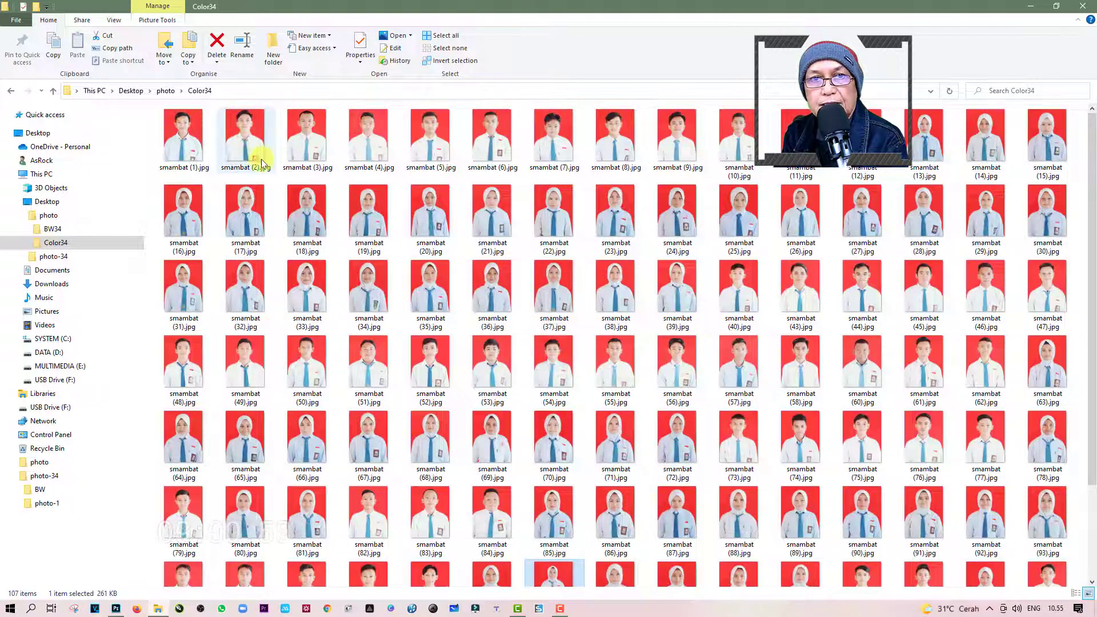
pyautogui.click(166, 91)
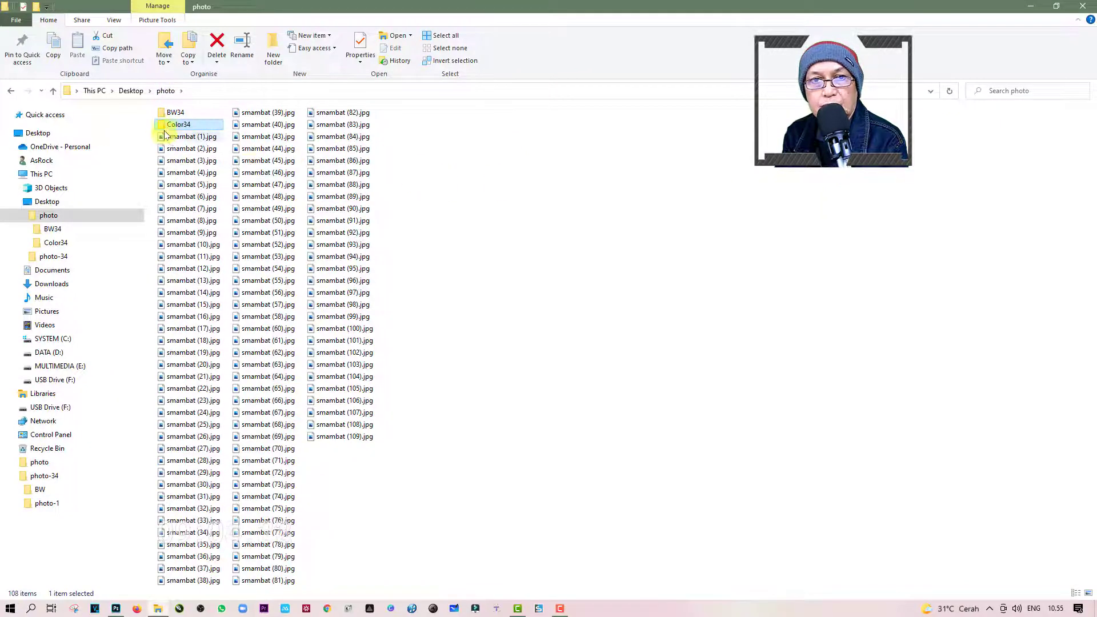
pyautogui.doubleClick(176, 113)
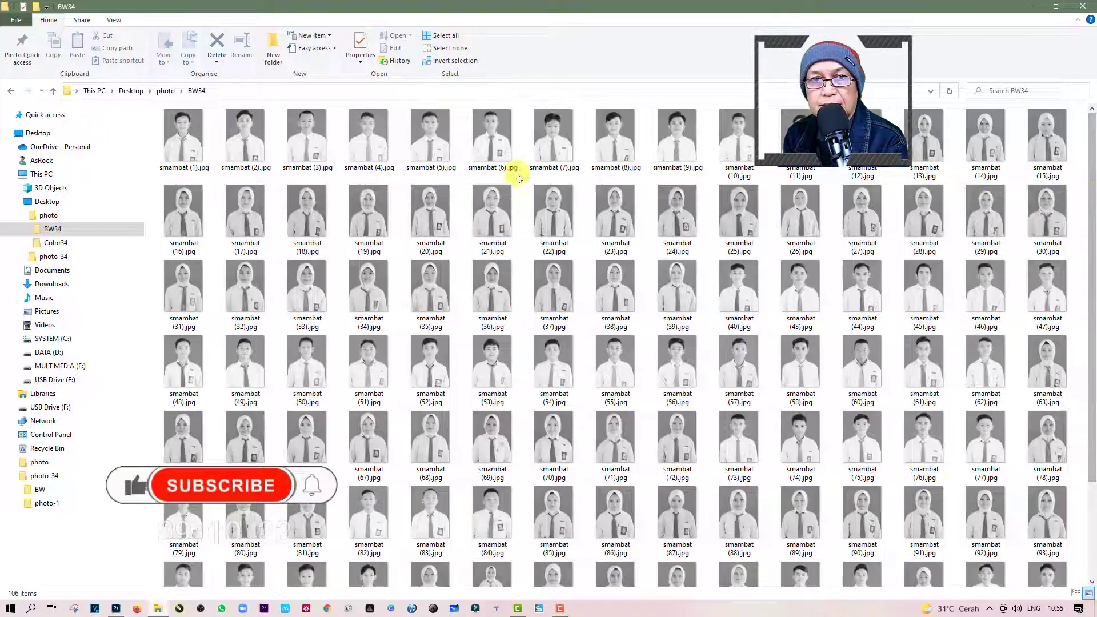
pyautogui.doubleClick(196, 152)
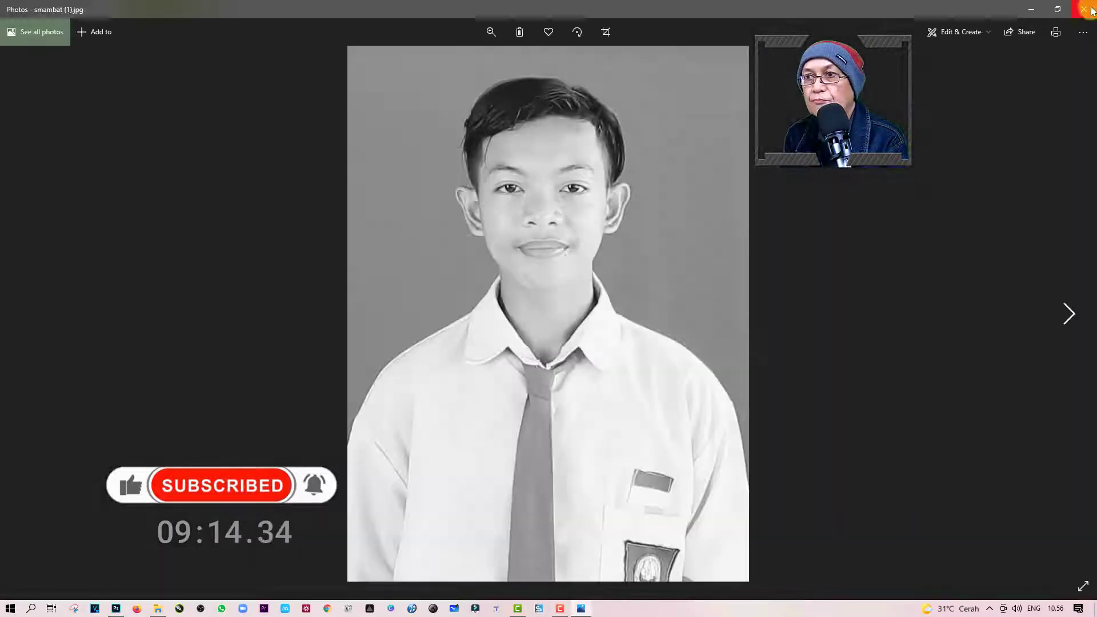
pyautogui.click(1063, 313)
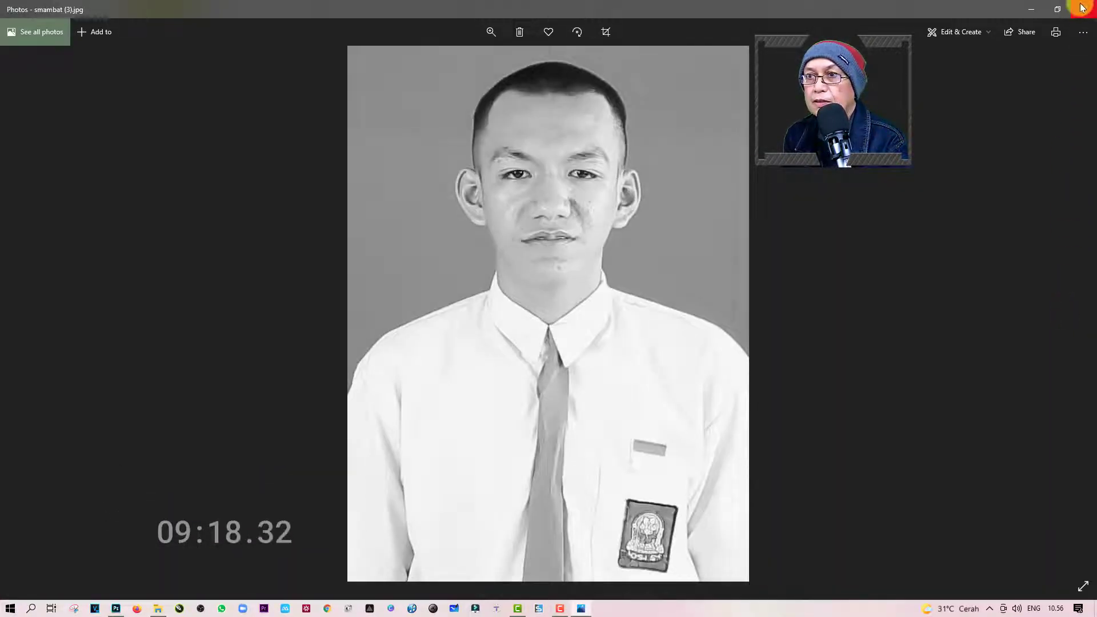
pyautogui.click(1090, 18)
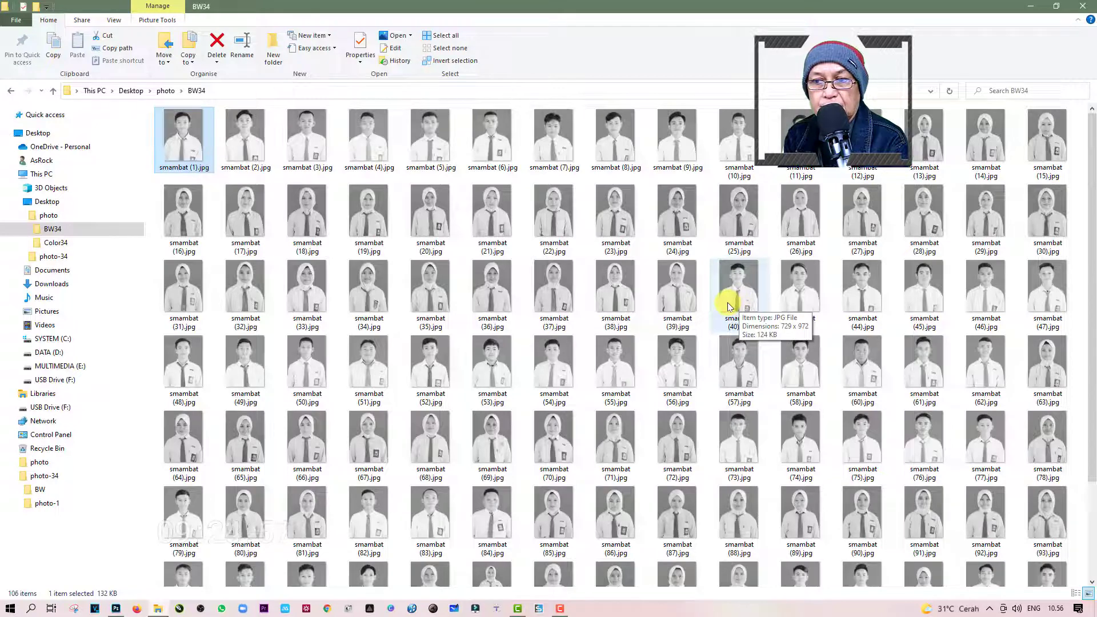
pyautogui.click(1094, 7)
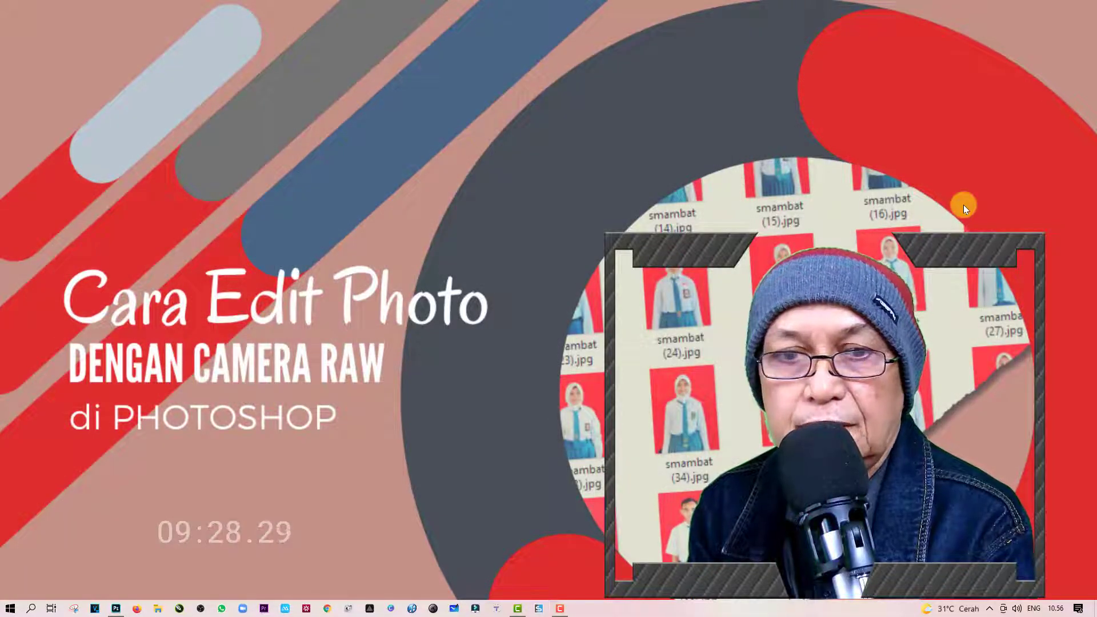